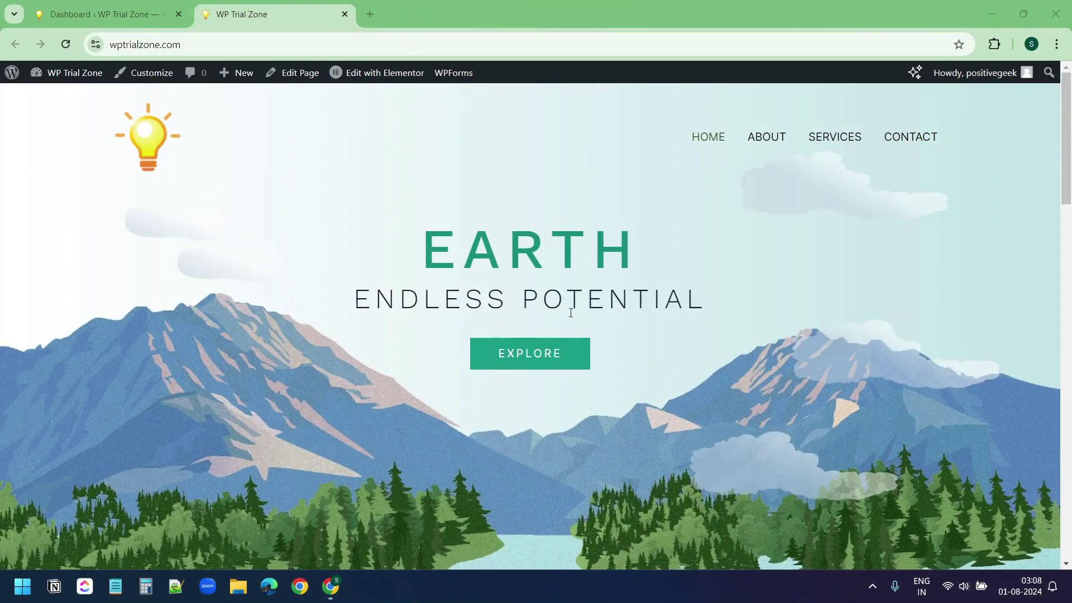
# Look over the home page, then start a new page titled 'Embed Google Maps'.
pyautogui.scroll(-20, 570, 312)
pyautogui.scroll(15, 569, 313)
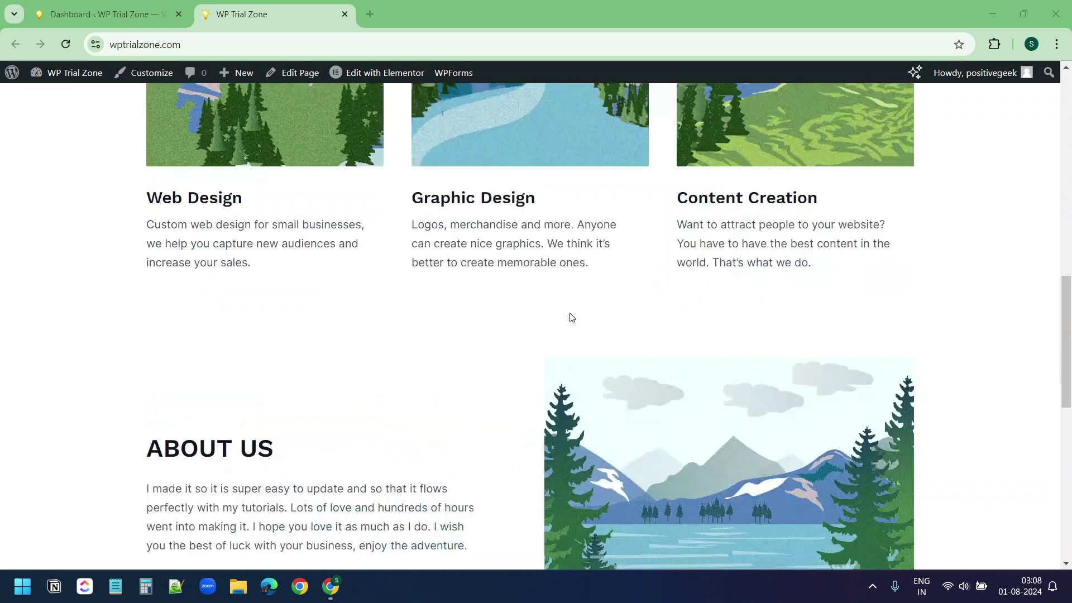
pyautogui.scroll(14, 572, 317)
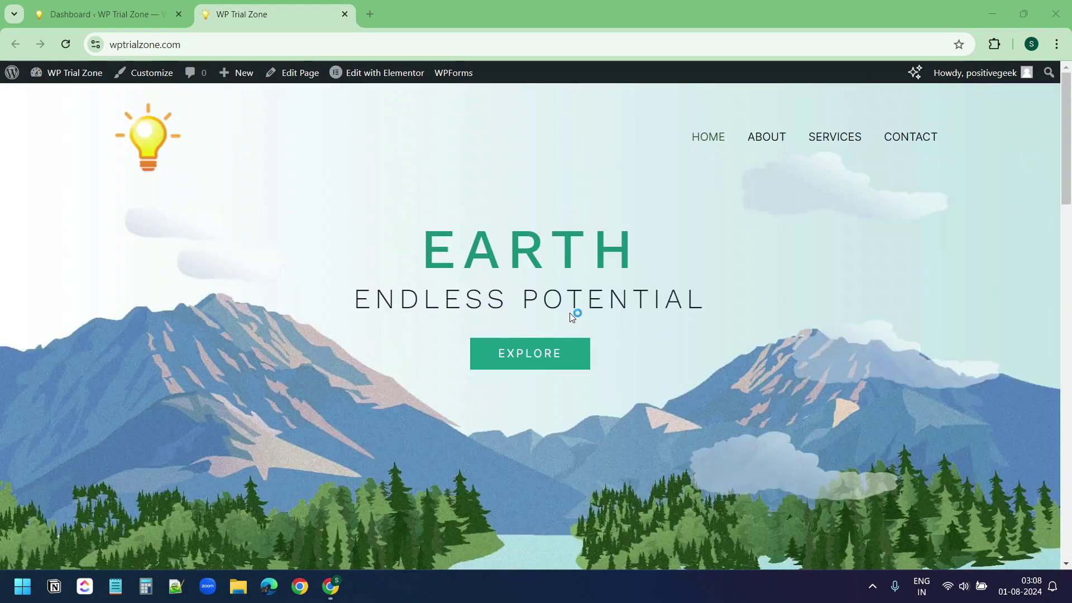
pyautogui.moveTo(41, 258)
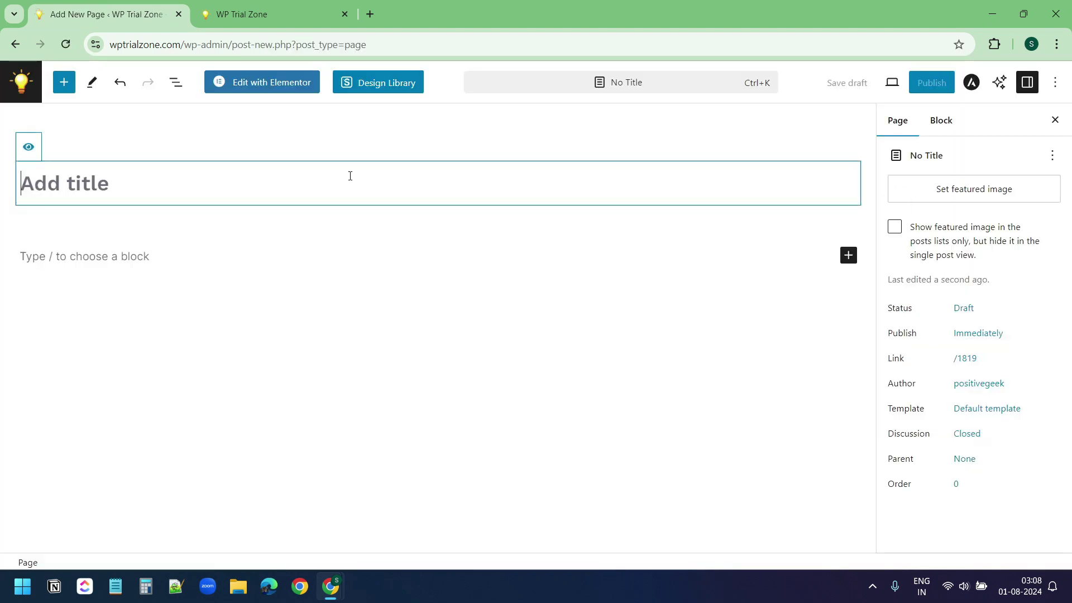
pyautogui.write('Embed Google Maps')
pyautogui.press('Return')
pyautogui.click(411, 11)
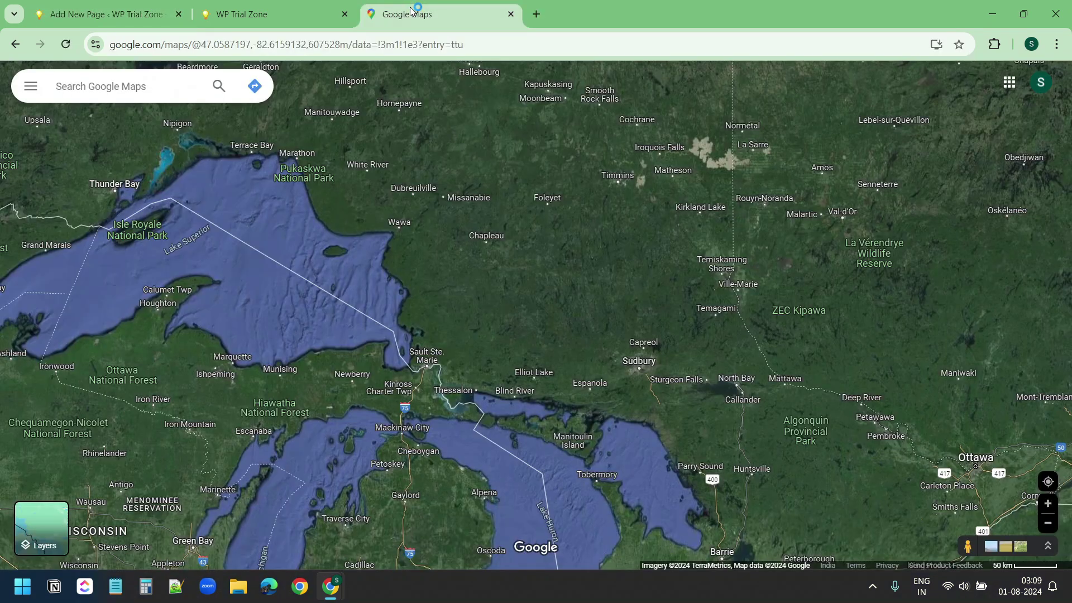
pyautogui.click(121, 89)
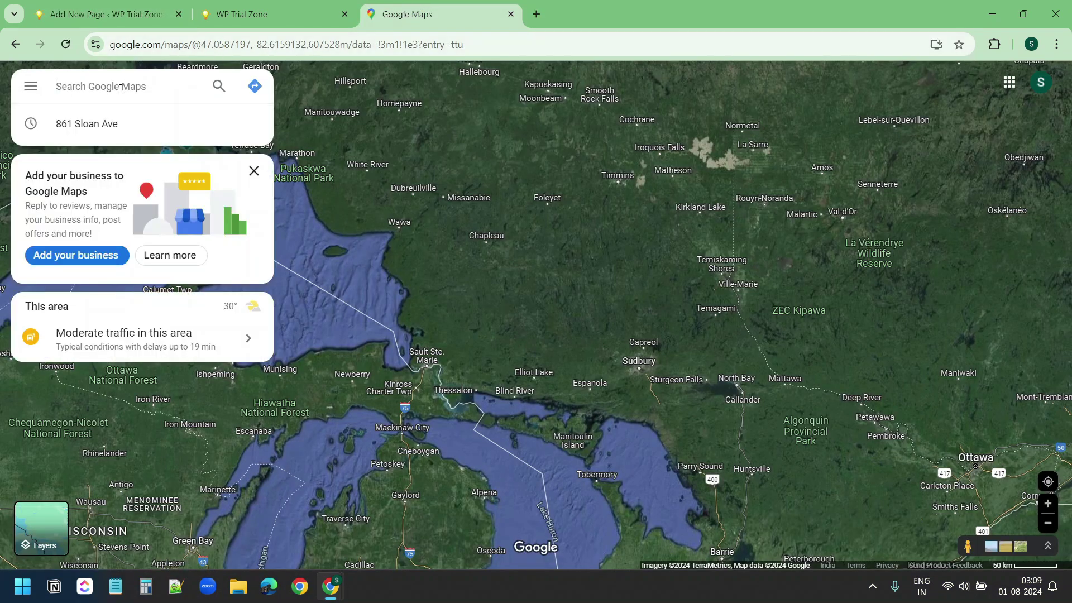
pyautogui.click(105, 125)
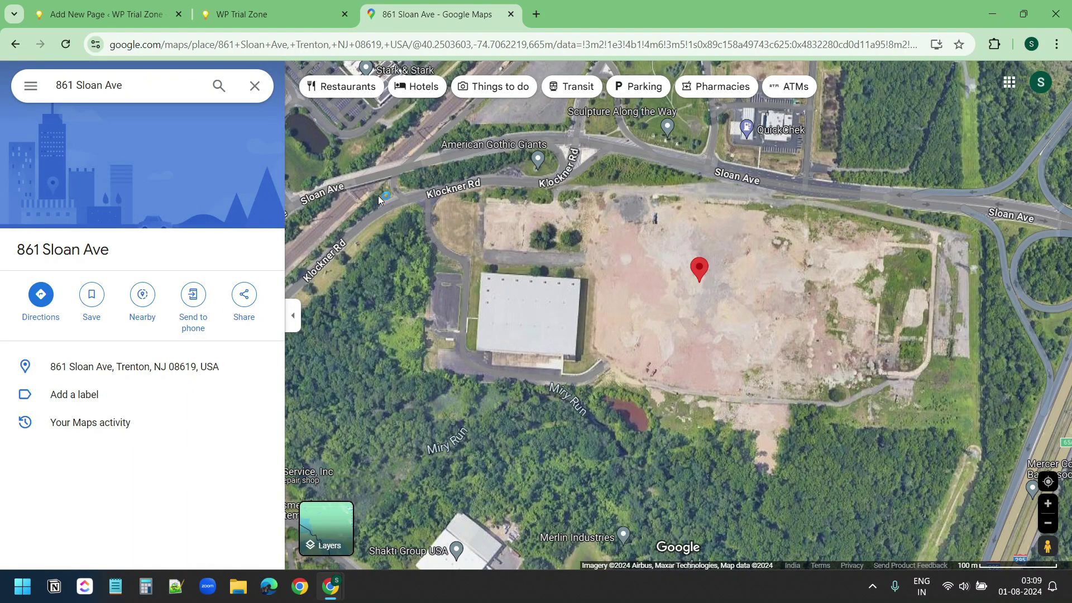
pyautogui.scroll(-1, 677, 296)
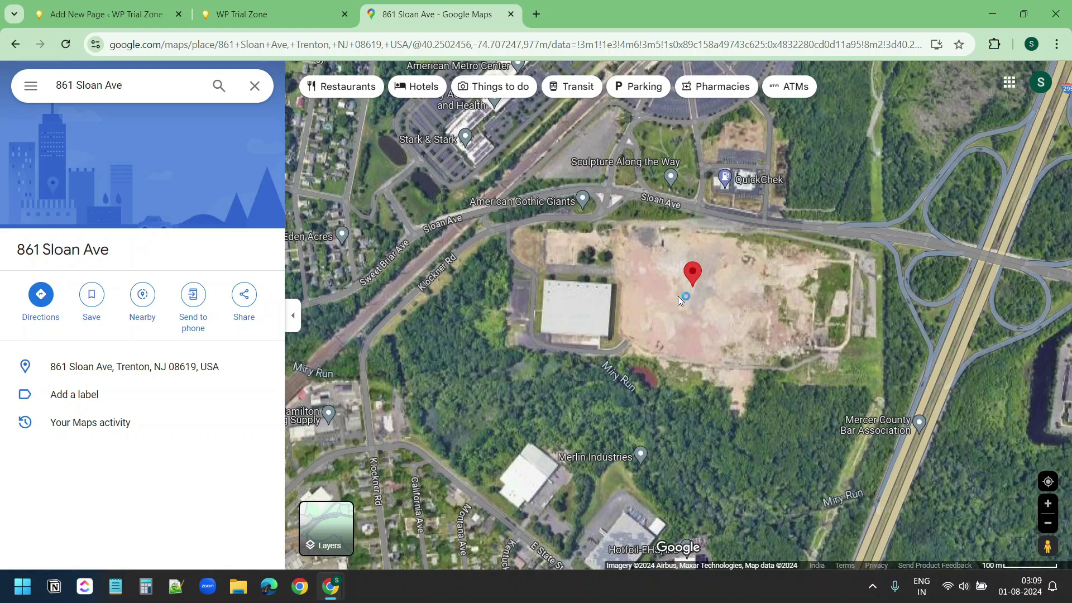
# Copy the Medium-size embed HTML for this location and return to WordPress.
pyautogui.click(244, 296)
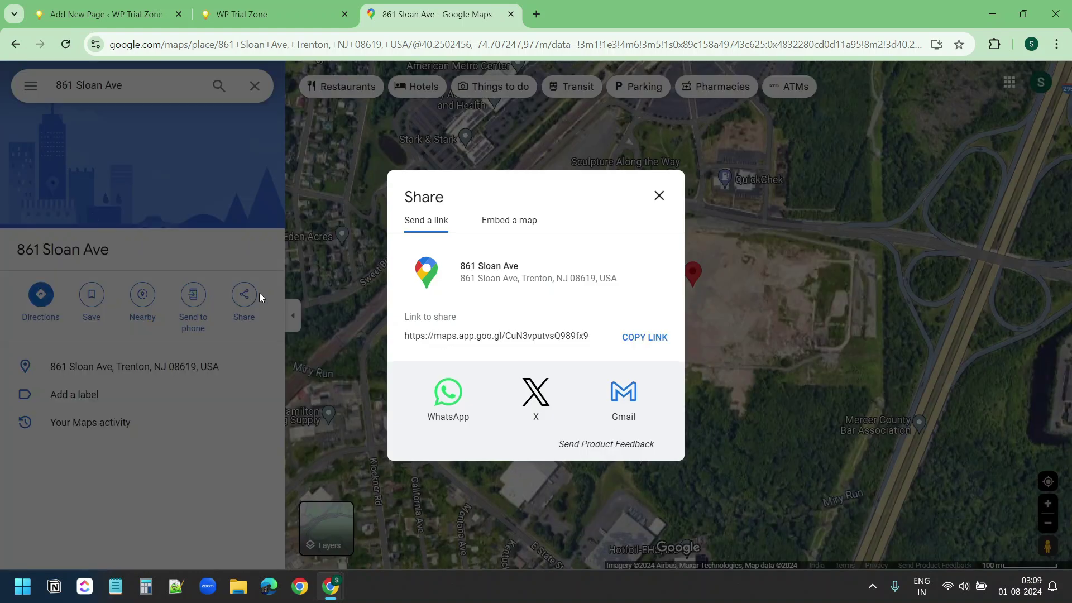
pyautogui.click(510, 228)
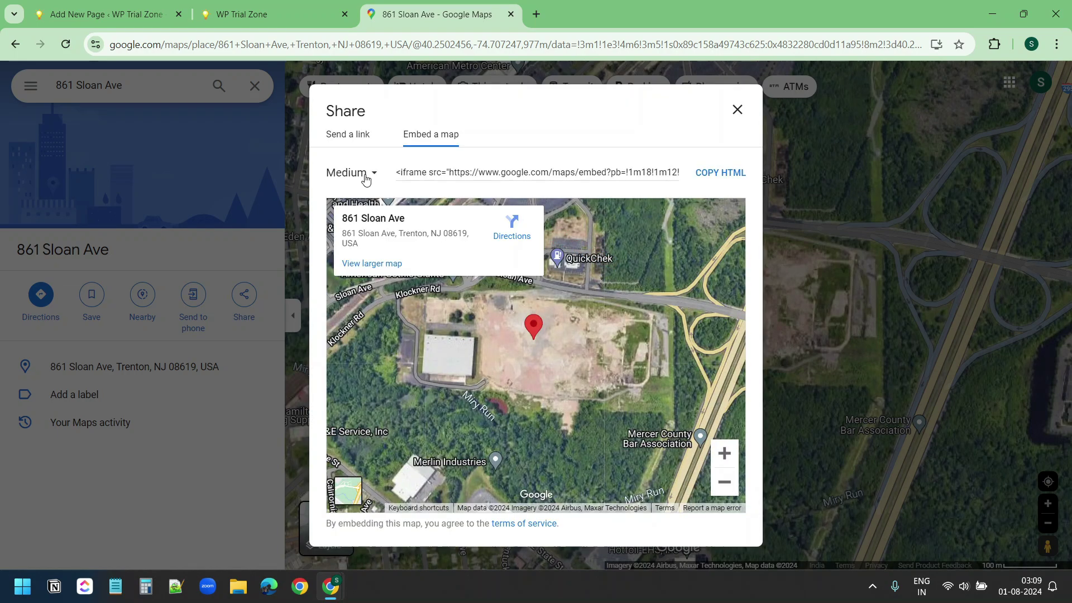
pyautogui.click(365, 176)
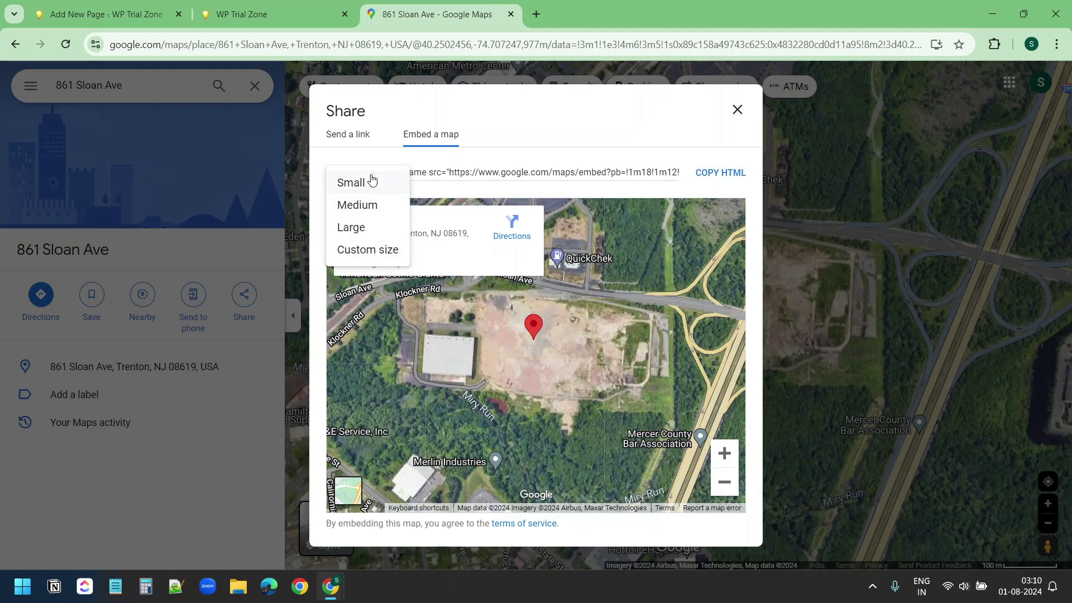
pyautogui.click(376, 157)
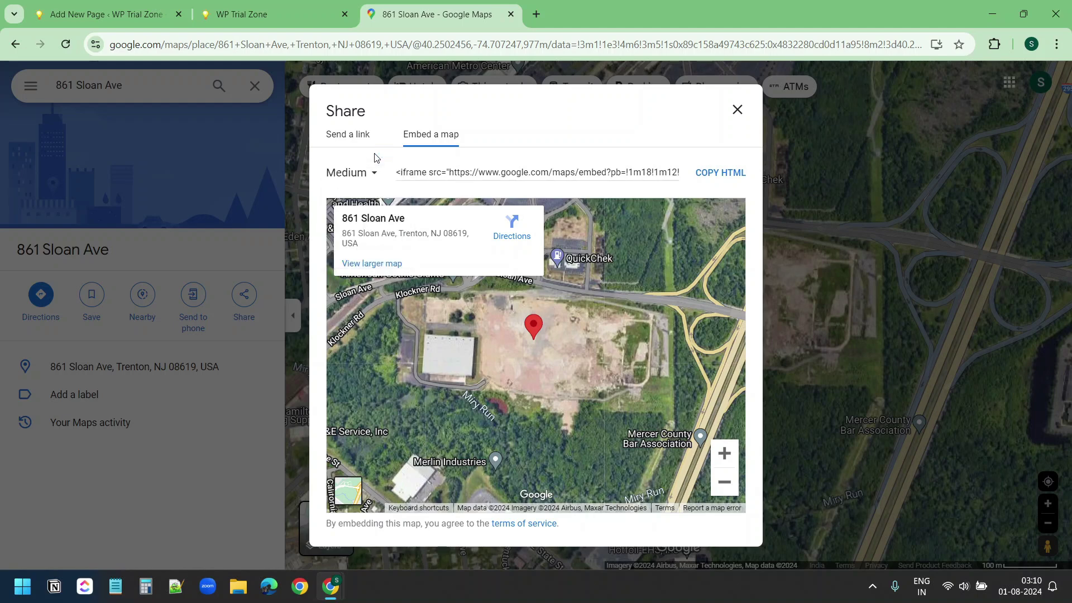
pyautogui.click(726, 177)
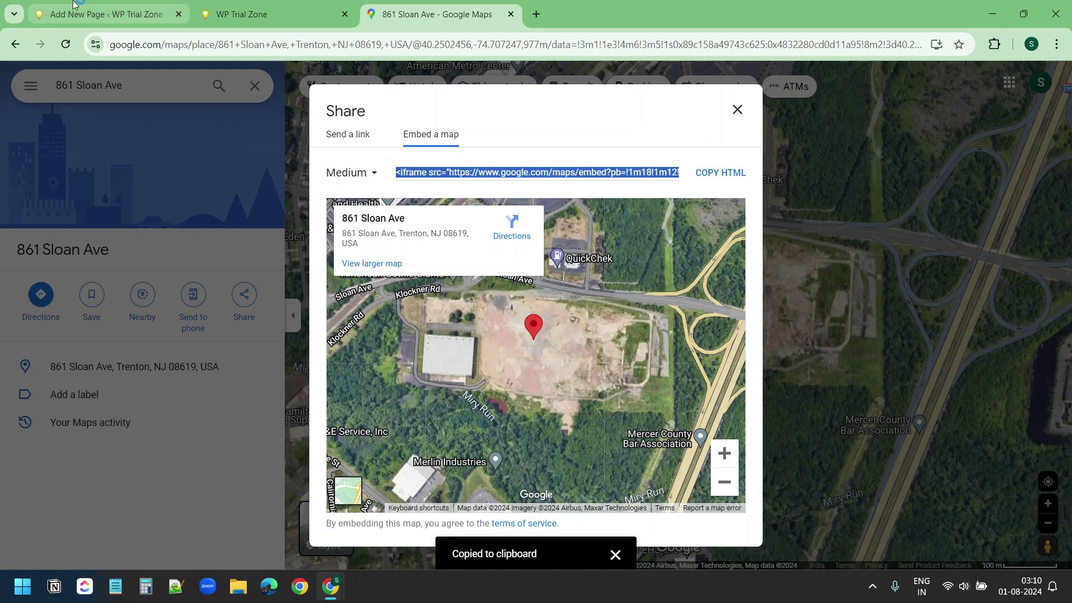
pyautogui.click(101, 14)
# Insert a Custom HTML block and paste the copied map iframe into it.
pyautogui.click(848, 244)
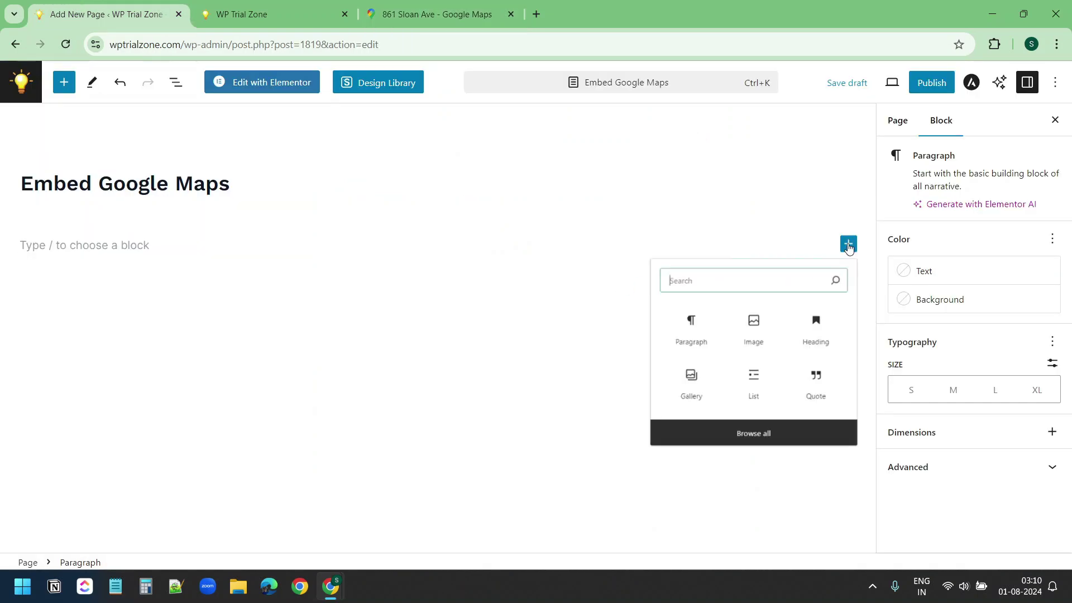
pyautogui.write('custom')
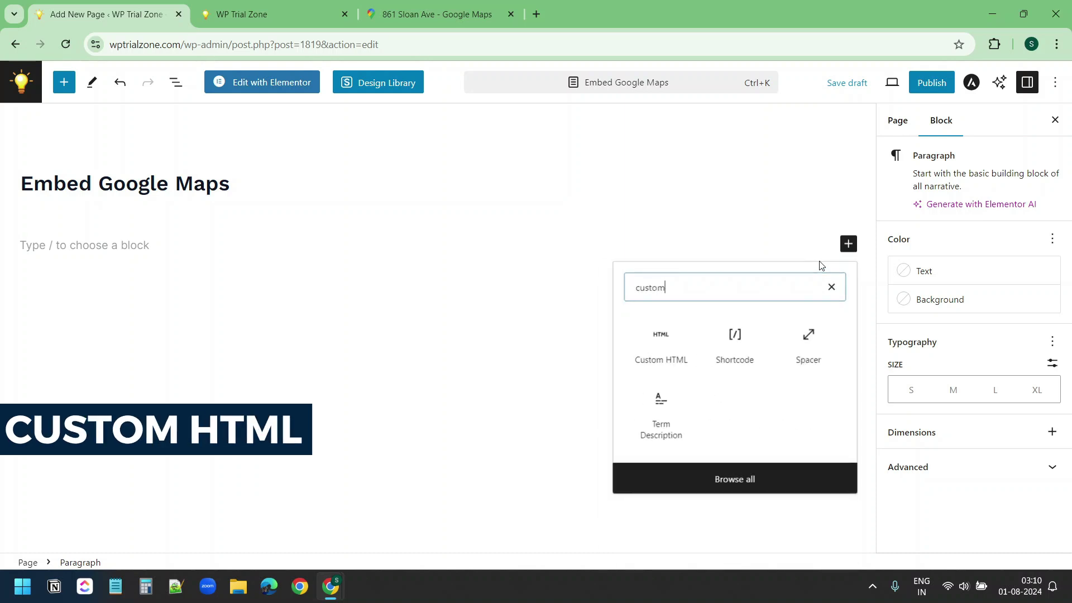
pyautogui.click(661, 348)
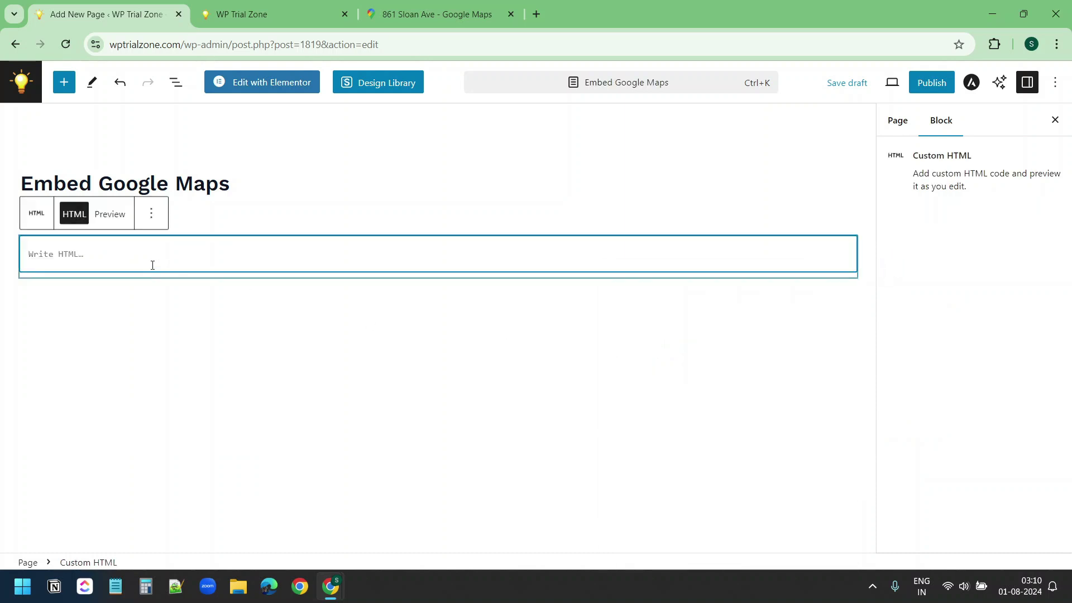
pyautogui.rightClick(138, 254)
pyautogui.click(179, 406)
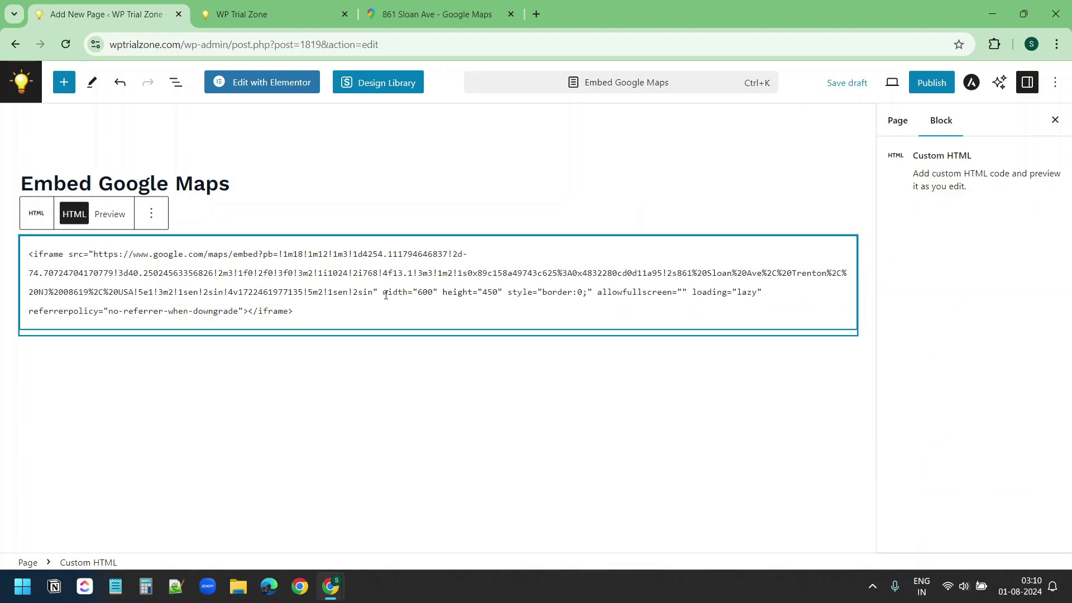
# Change the iframe's width to 800 and height to 600.
pyautogui.moveTo(317, 291); pyautogui.dragTo(486, 287)
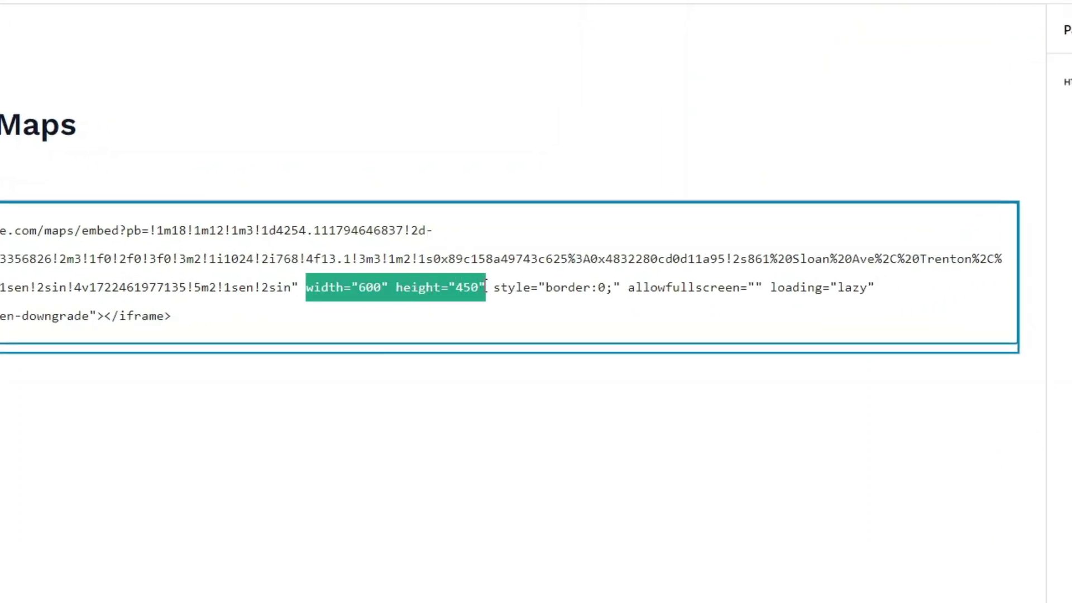
pyautogui.click(354, 281)
pyautogui.moveTo(366, 289); pyautogui.dragTo(358, 291)
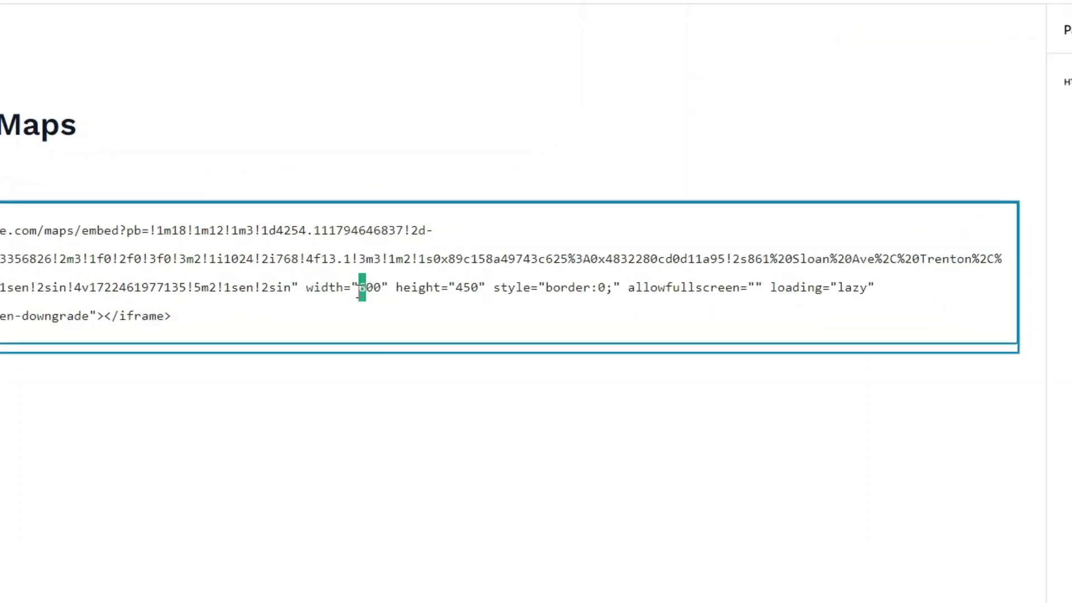
pyautogui.write('8')
pyautogui.moveTo(469, 286); pyautogui.dragTo(457, 288)
pyautogui.write('60')
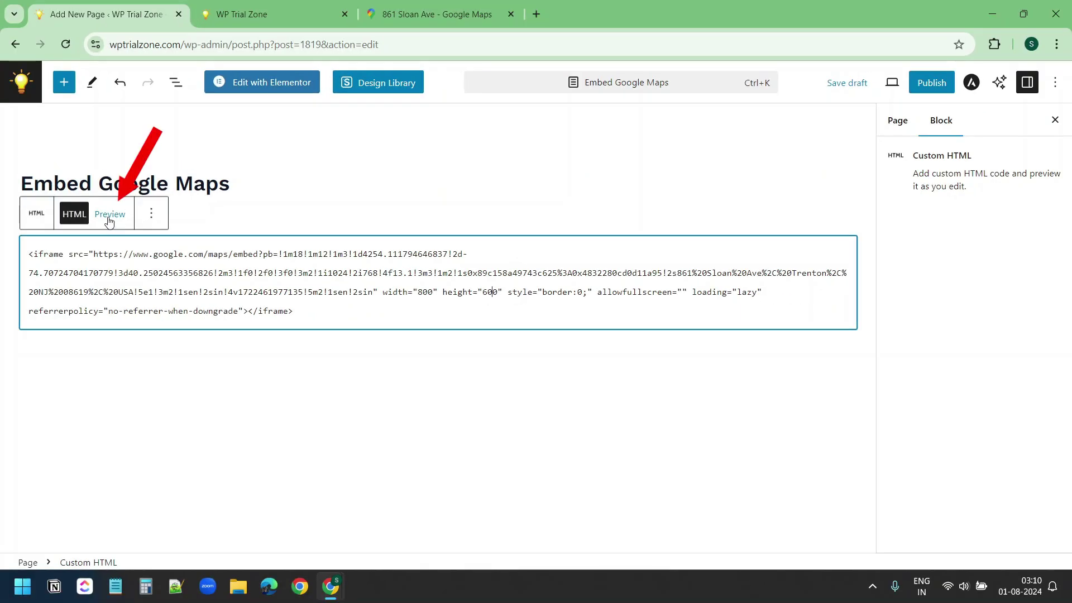
# Save the page as a draft and open its preview.
pyautogui.click(110, 214)
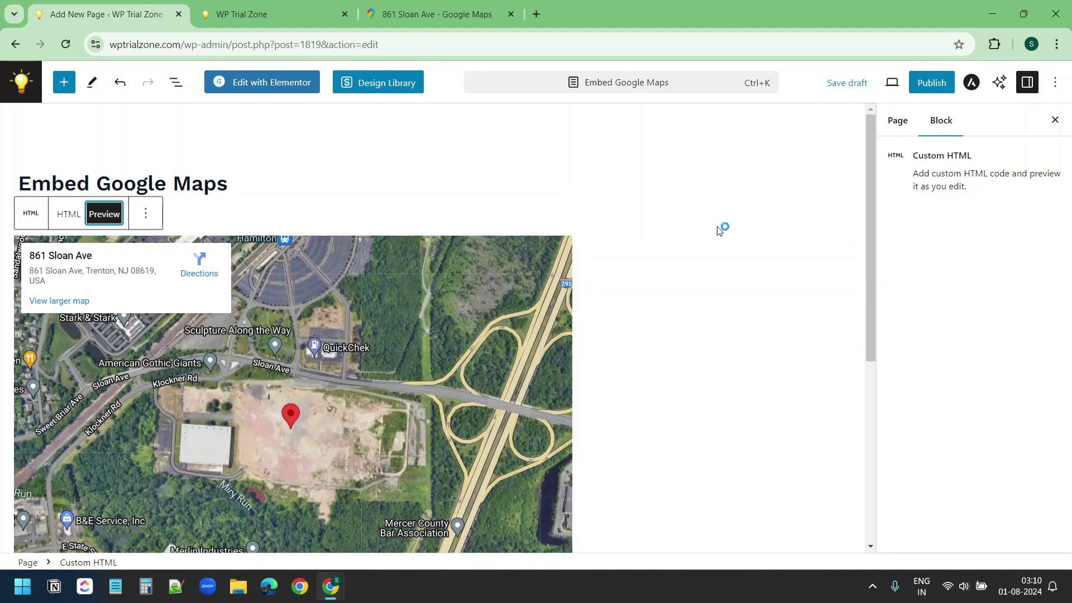
pyautogui.click(842, 85)
pyautogui.click(126, 539)
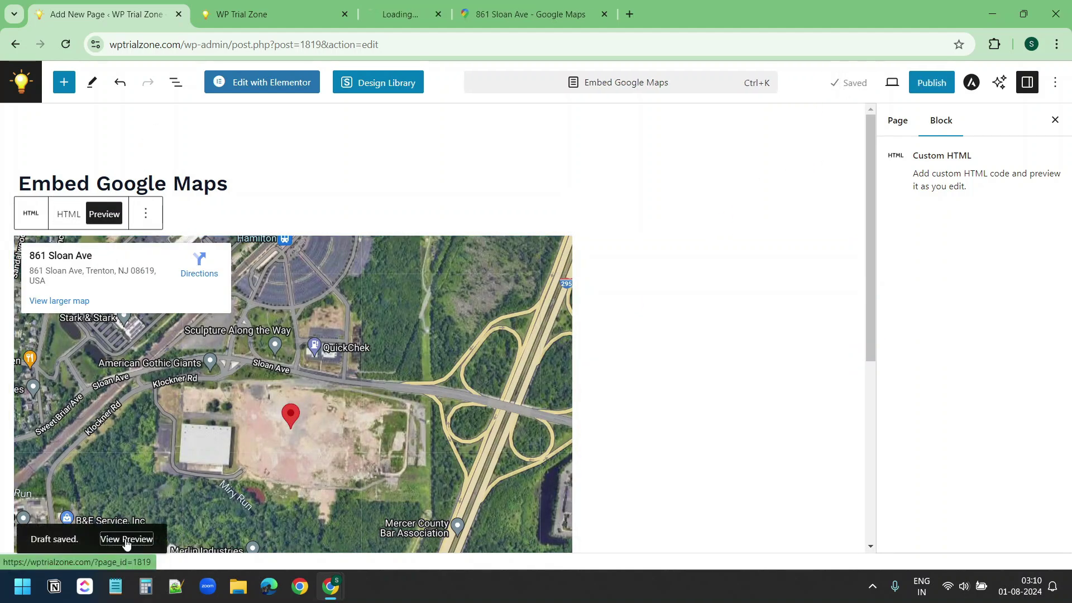
pyautogui.click(499, 5)
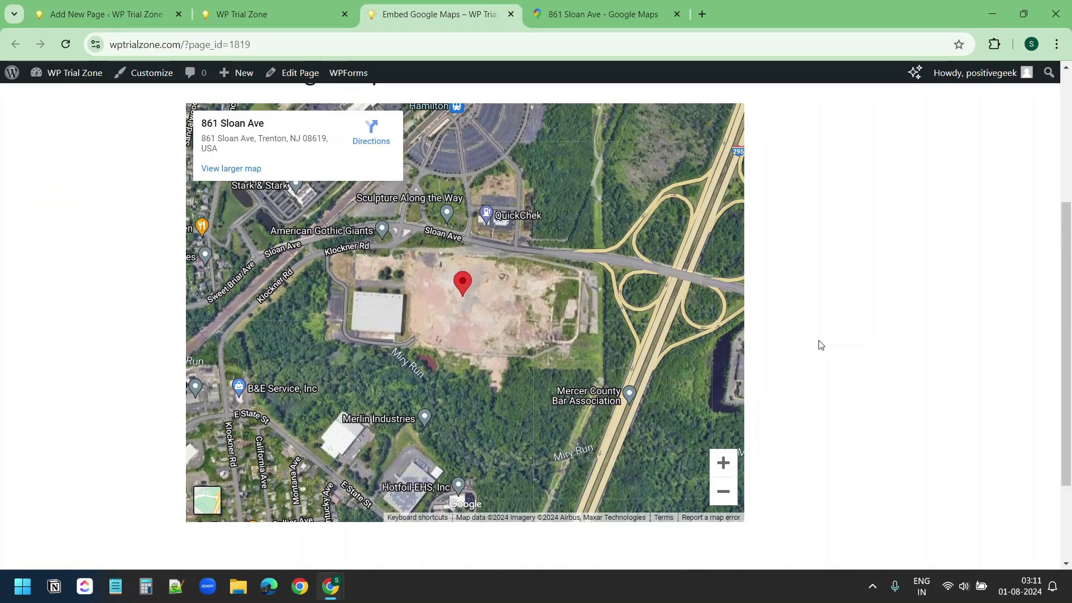
# Switch the embedded map to satellite imagery and try zooming it in and out.
pyautogui.click(207, 507)
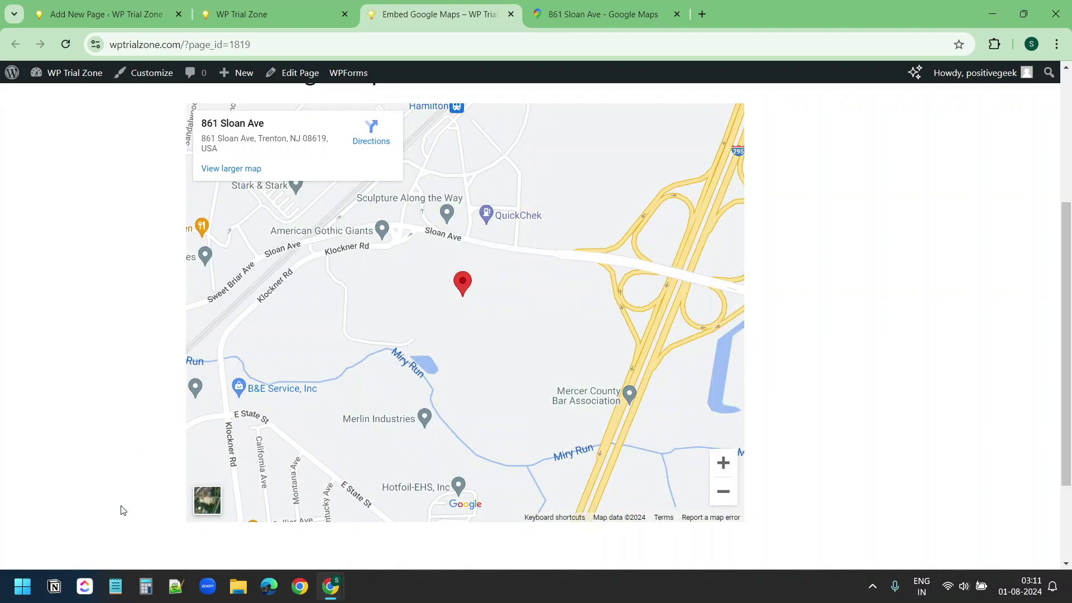
pyautogui.click(208, 500)
pyautogui.click(722, 491)
pyautogui.click(723, 463)
pyautogui.click(723, 463)
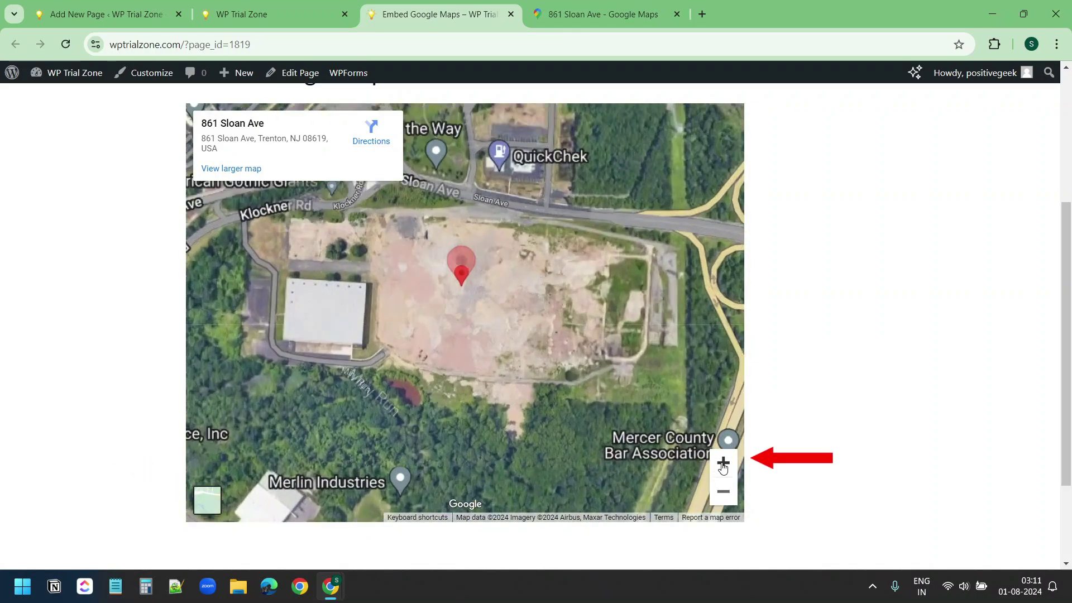
pyautogui.click(723, 491)
pyautogui.click(723, 463)
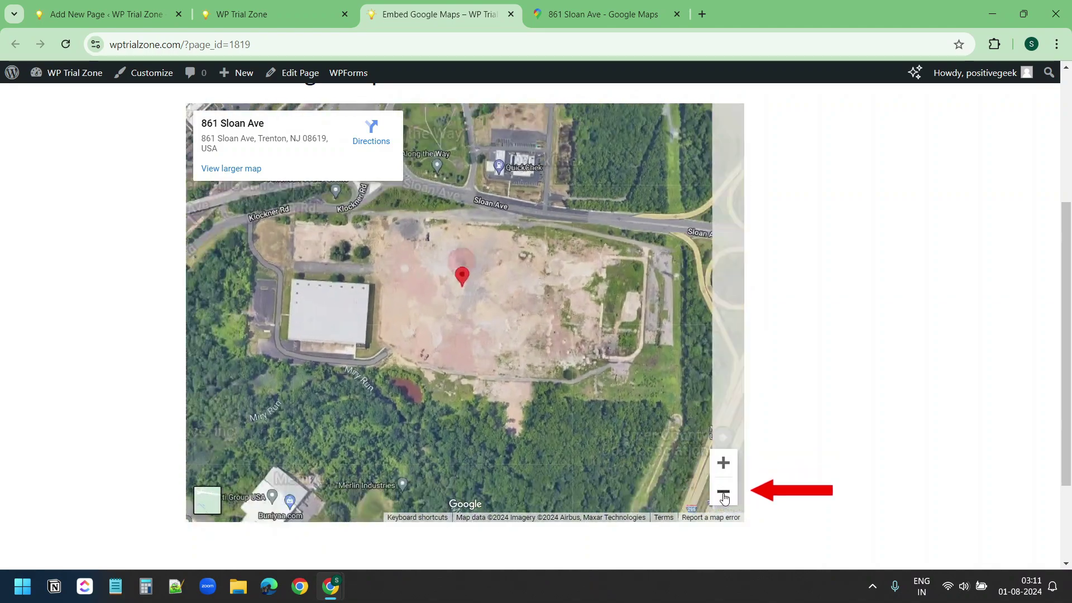
pyautogui.click(724, 493)
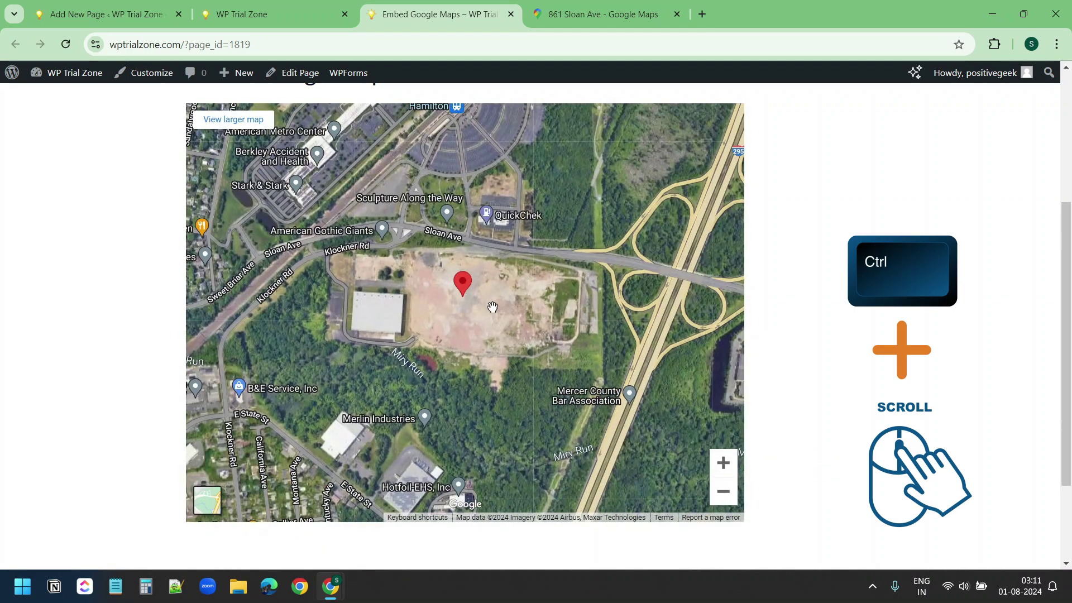
pyautogui.scroll(-2, 489, 304)
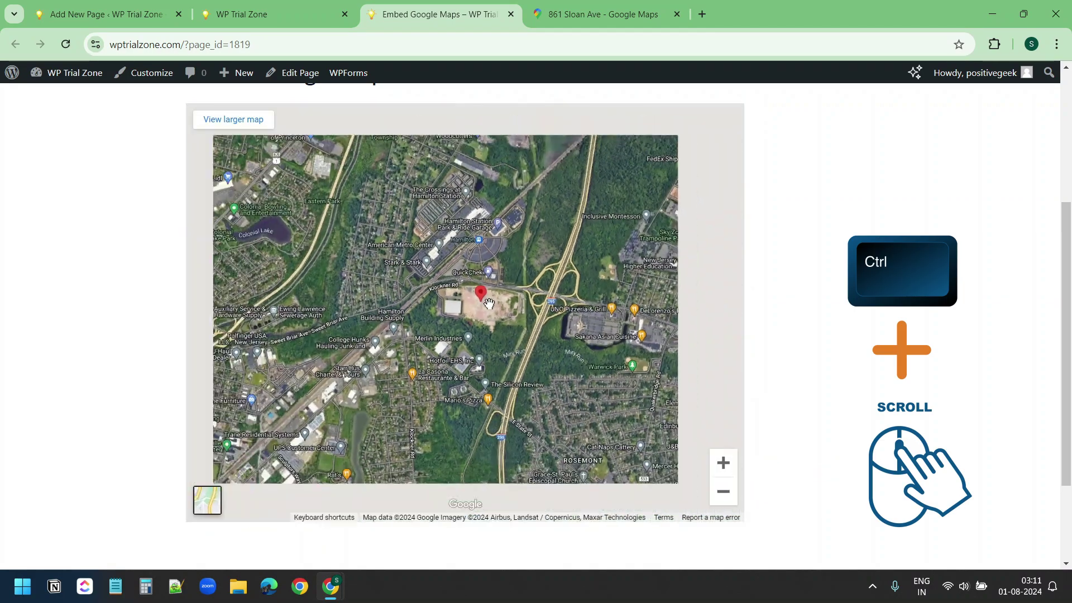
pyautogui.scroll(2, 489, 303)
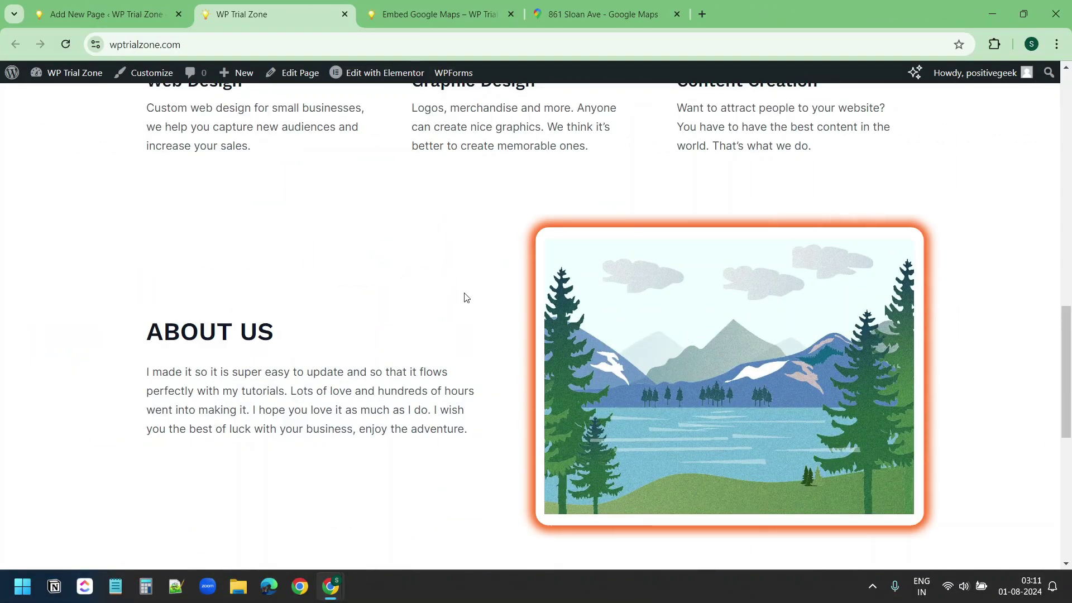
# Open the home page in the Elementor editor.
pyautogui.moveTo(377, 77)
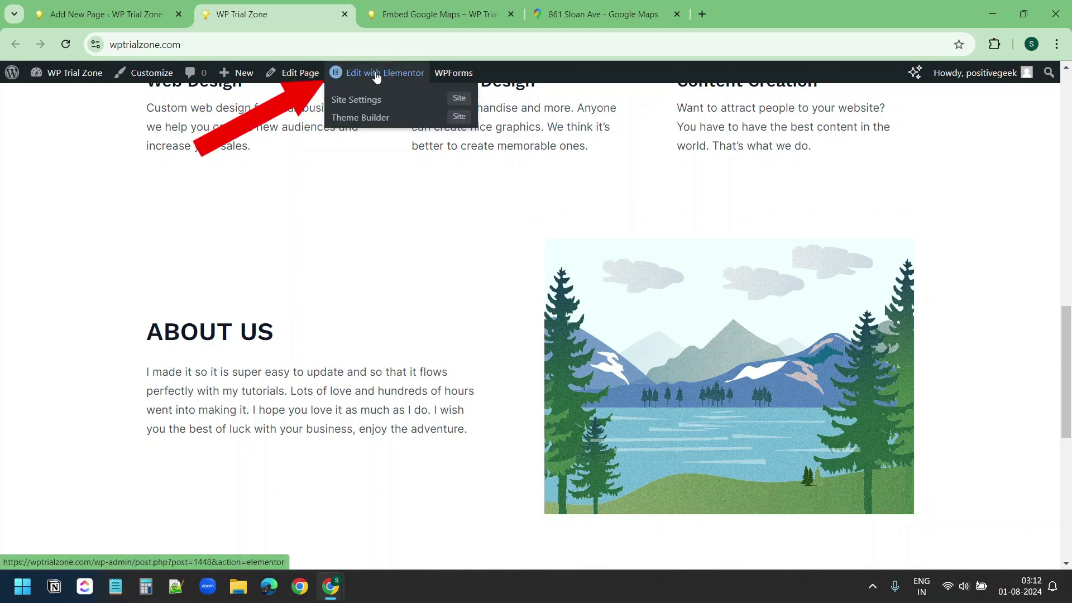
pyautogui.click(377, 77)
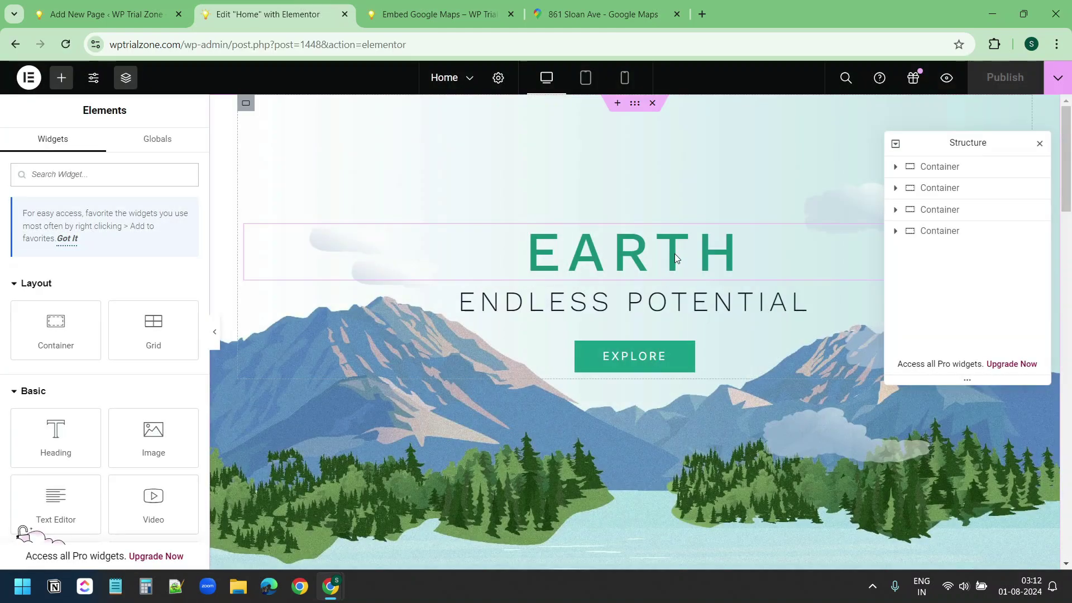
pyautogui.scroll(-20, 674, 255)
pyautogui.scroll(10, 756, 299)
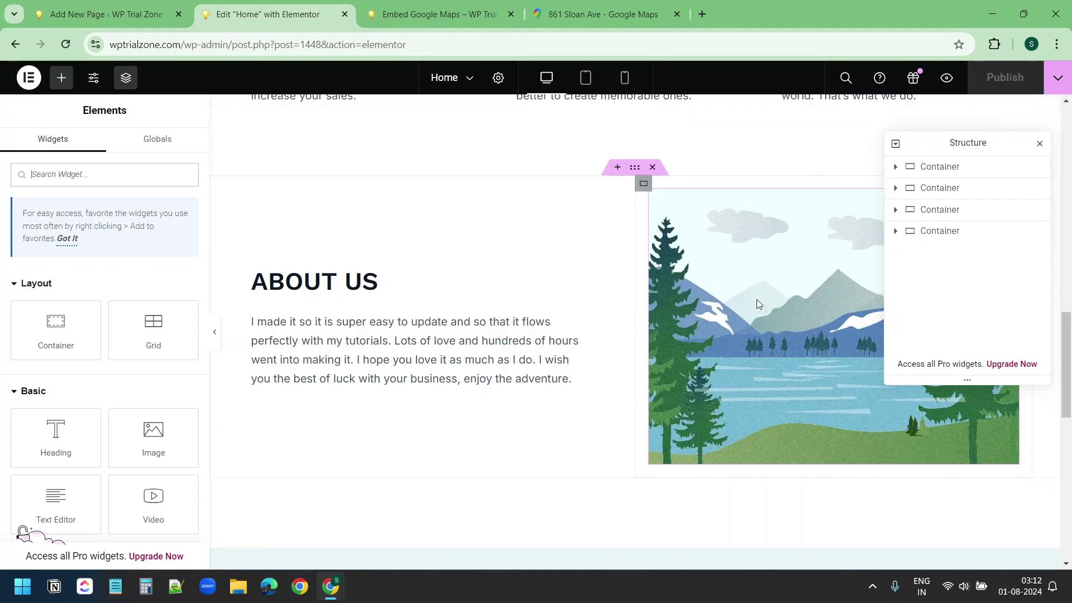
# Delete the lake image beside the About Us text.
pyautogui.click(769, 300)
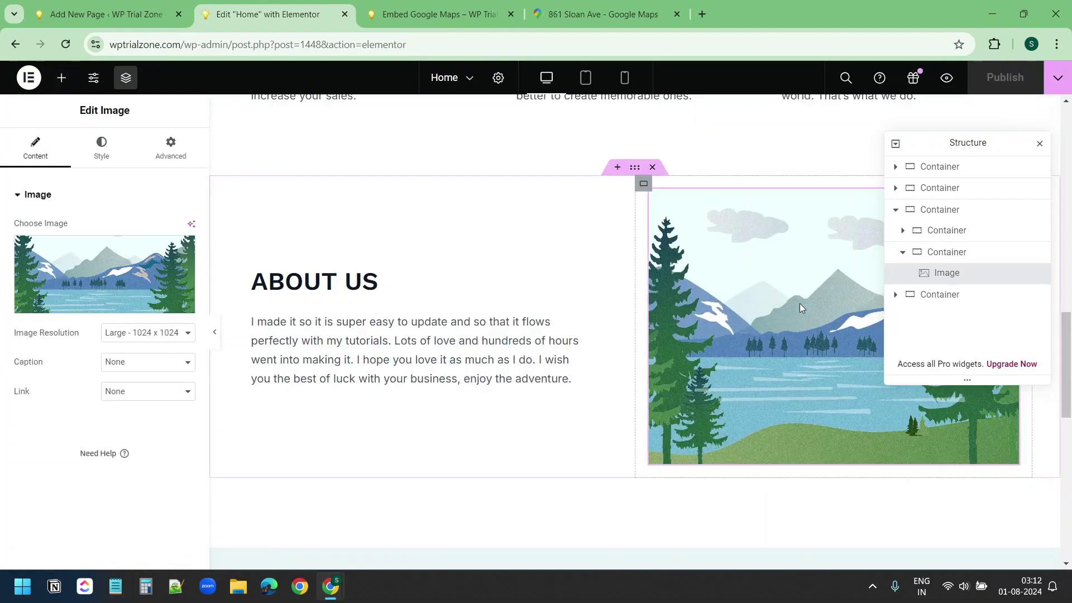
pyautogui.click(1039, 143)
pyautogui.rightClick(1009, 198)
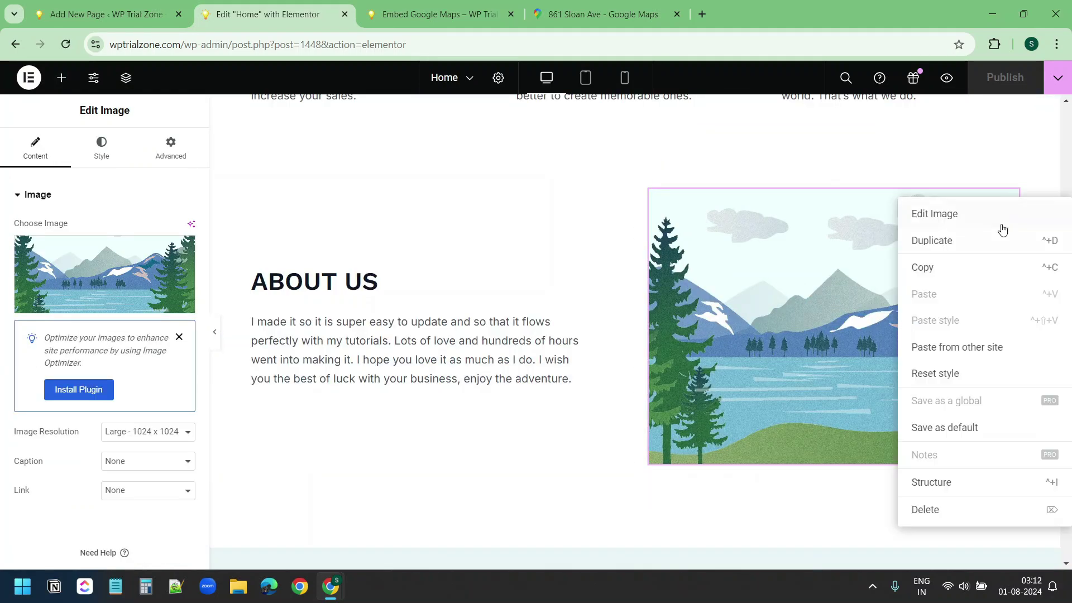
pyautogui.click(929, 510)
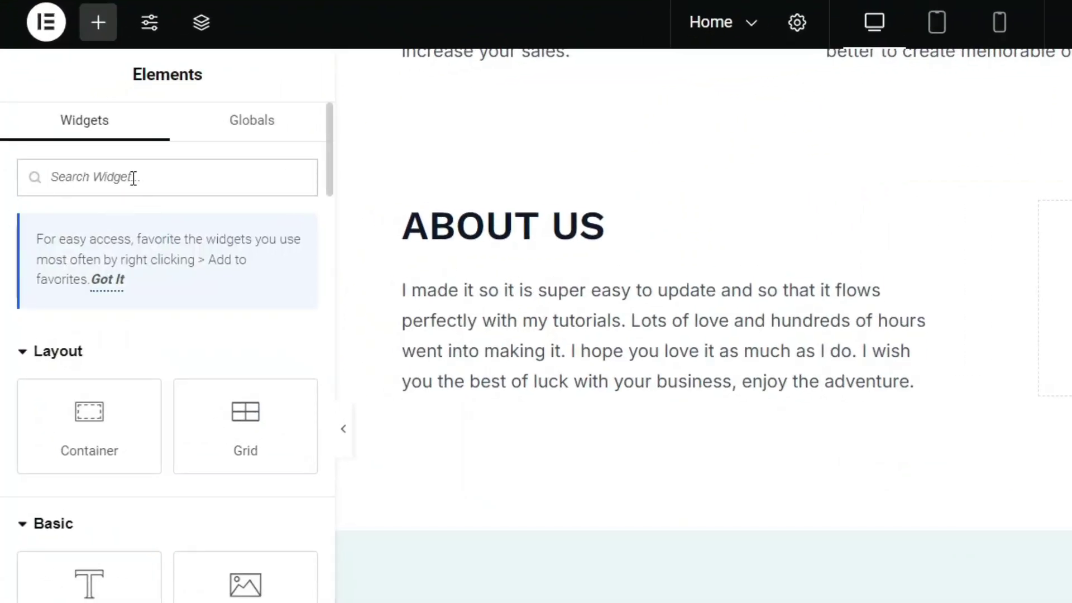
pyautogui.write('google')
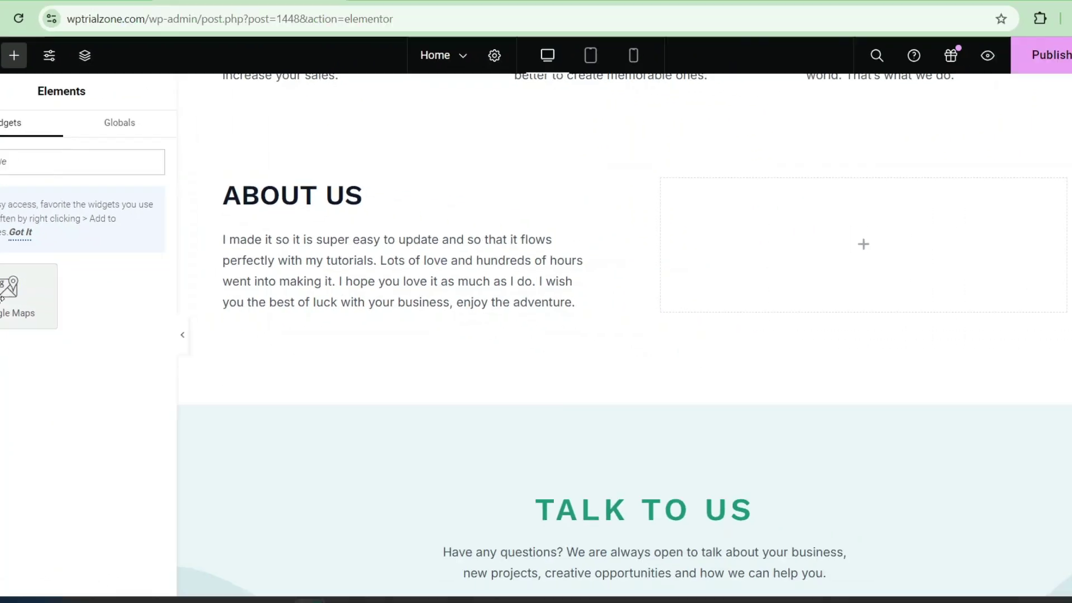
pyautogui.moveTo(2, 298); pyautogui.dragTo(829, 260)
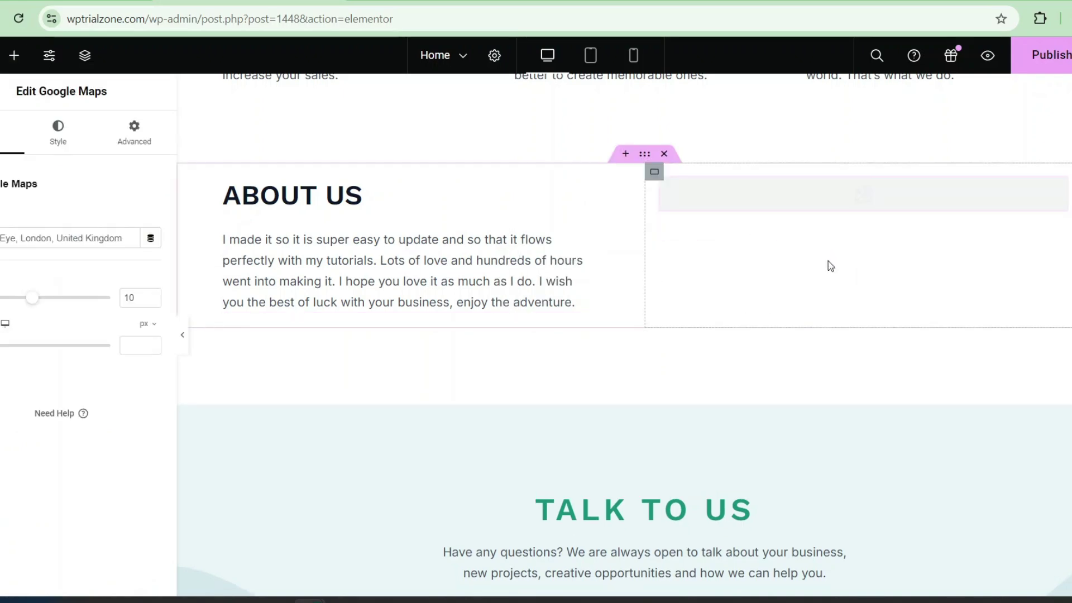
pyautogui.moveTo(118, 238); pyautogui.dragTo(83, 234)
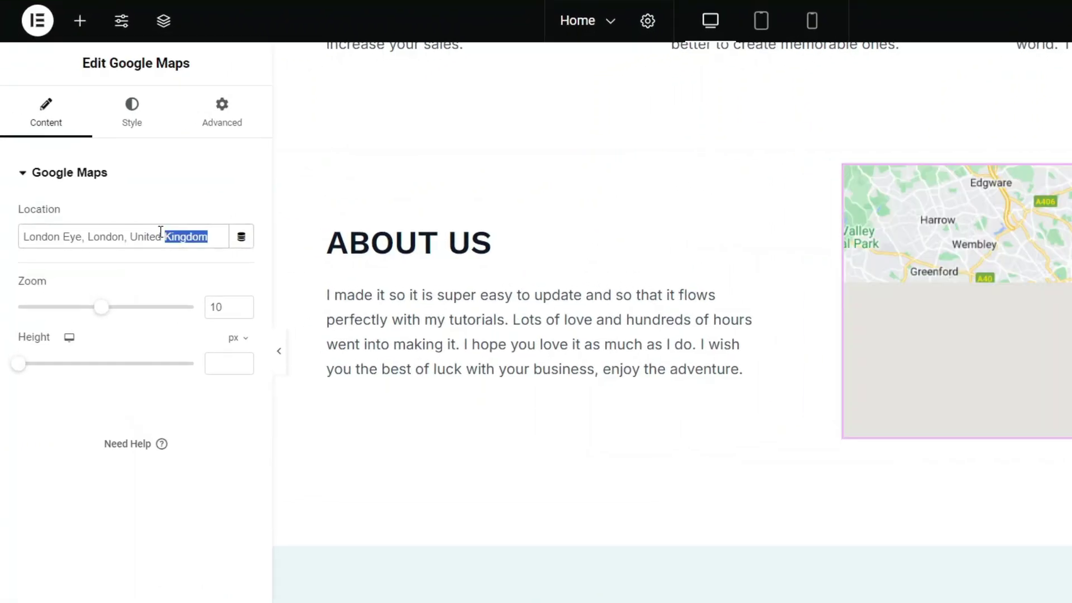
pyautogui.moveTo(161, 231); pyautogui.dragTo(12, 234)
pyautogui.write('8')
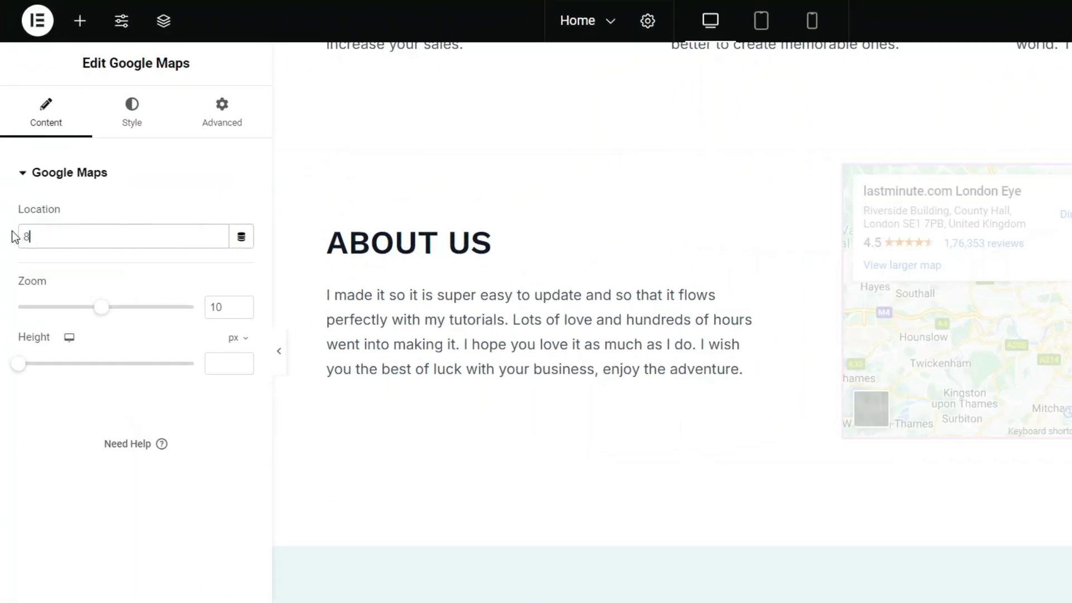
pyautogui.write('61 Sloan Ave Hamilton new Jersey')
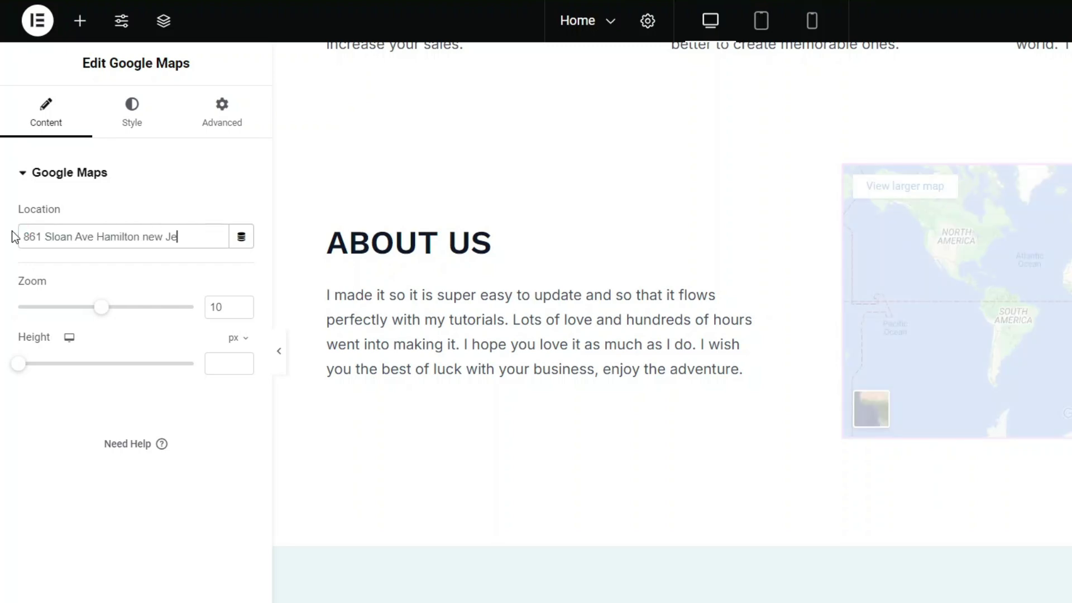
pyautogui.hotkey('ctrl', 'BackSpace')
pyautogui.hotkey('ctrl', 'BackSpace')
pyautogui.write('New Jersey')
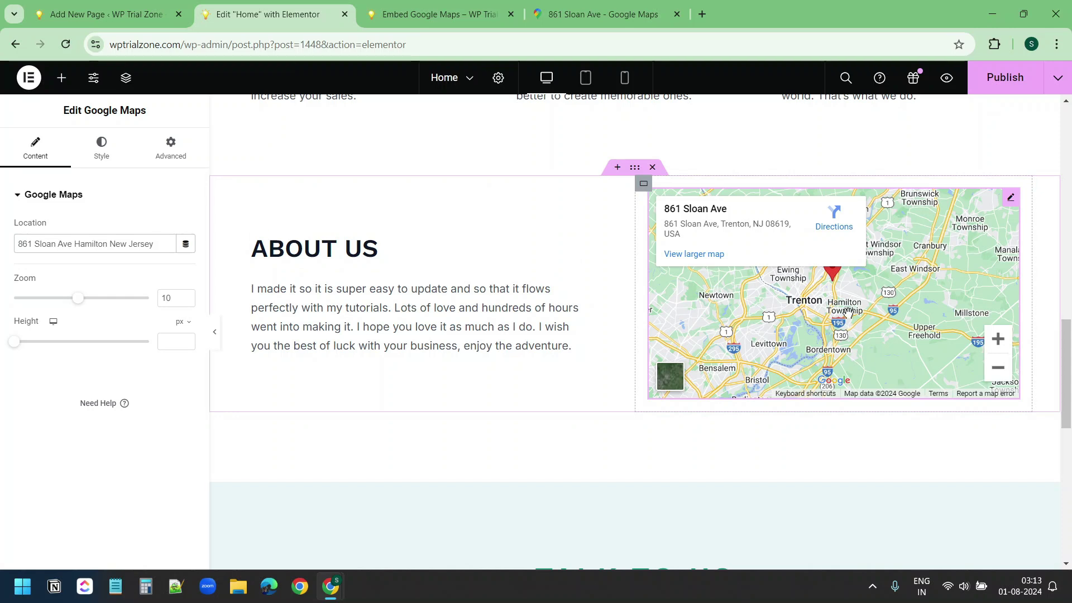
# Make the map 438 px tall with satellite view and zoom 15, then publish.
pyautogui.moveTo(19, 345); pyautogui.dragTo(56, 349)
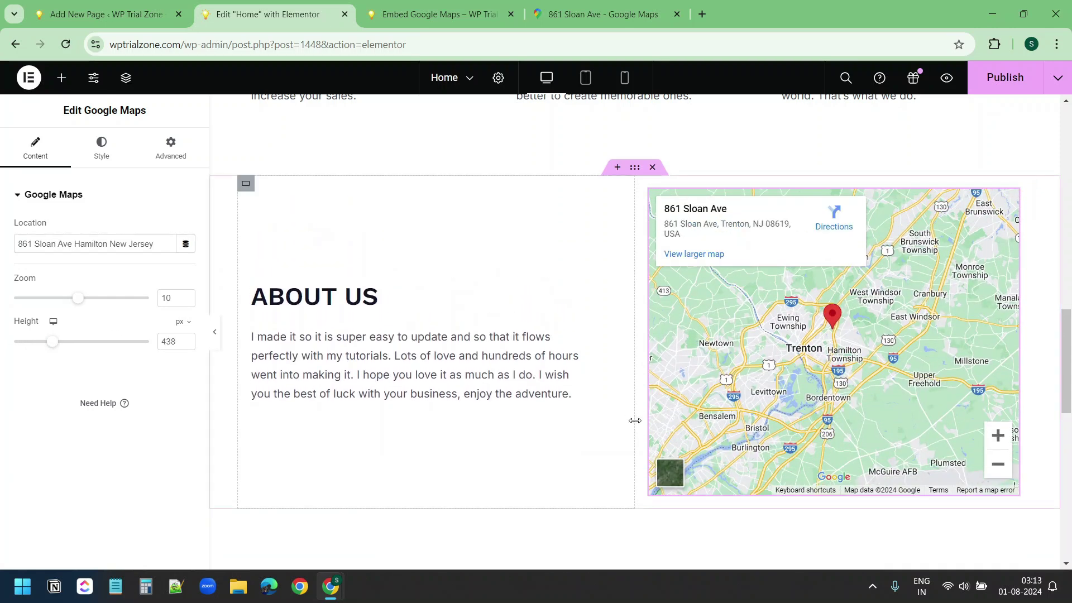
pyautogui.click(670, 475)
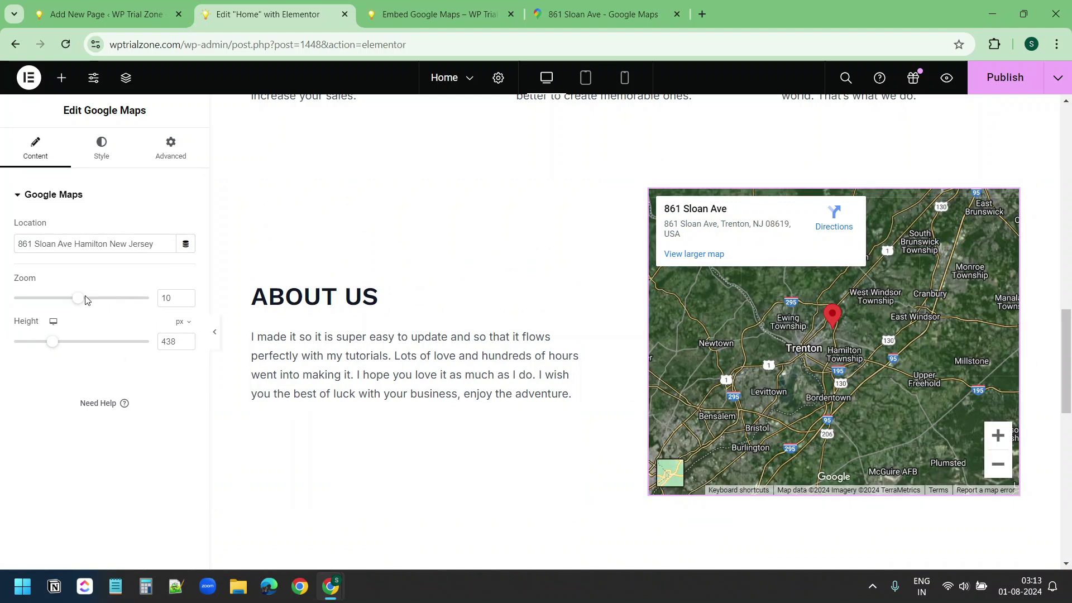
pyautogui.moveTo(81, 301); pyautogui.dragTo(114, 301)
pyautogui.click(998, 81)
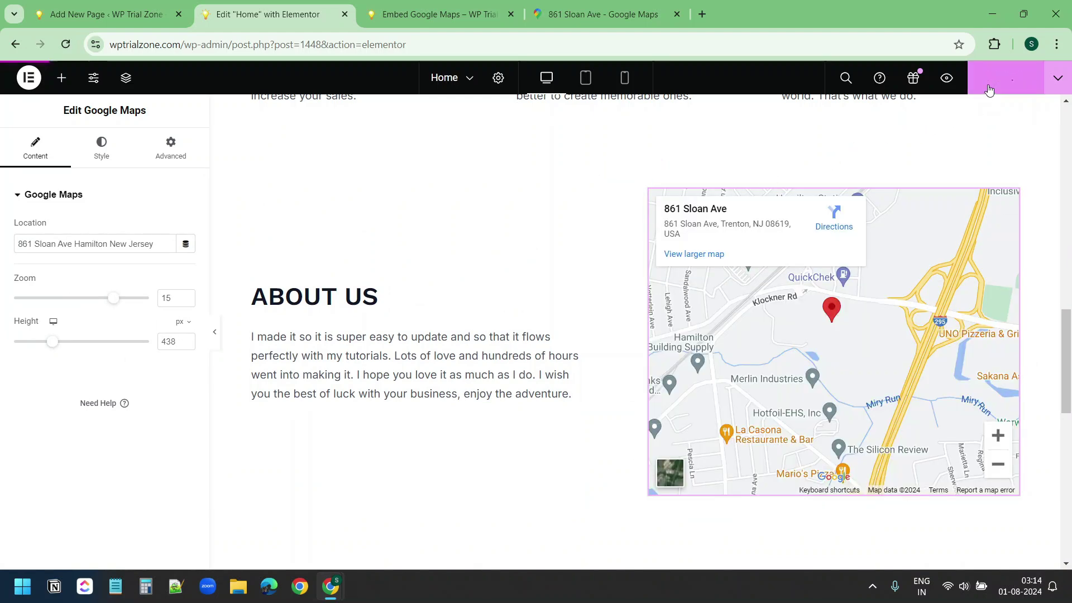
# Scroll the published home page to check the About Us map.
pyautogui.scroll(-15, 728, 199)
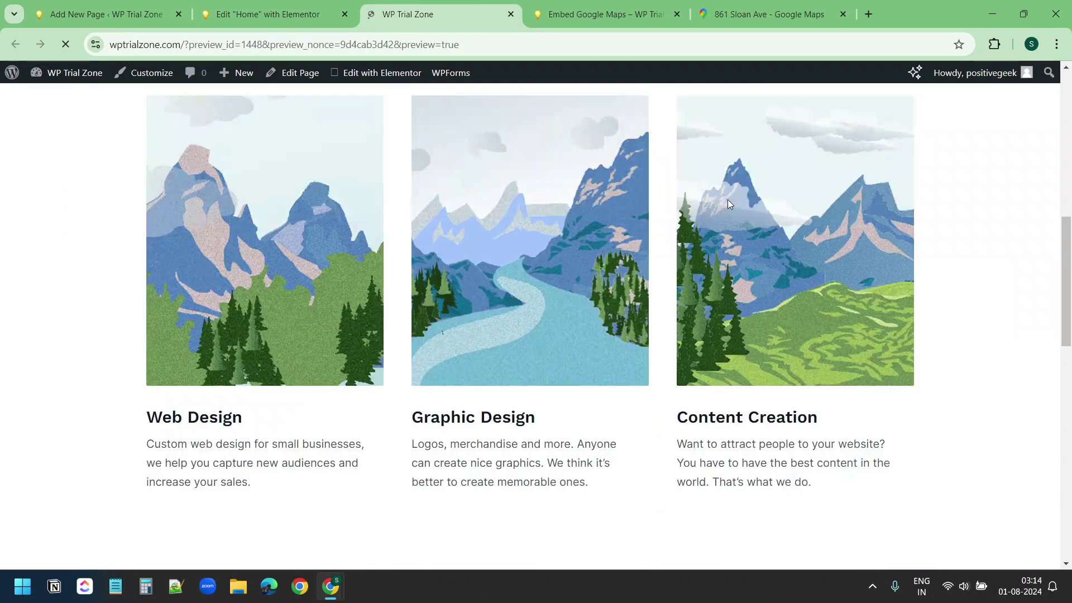
pyautogui.scroll(5, 729, 204)
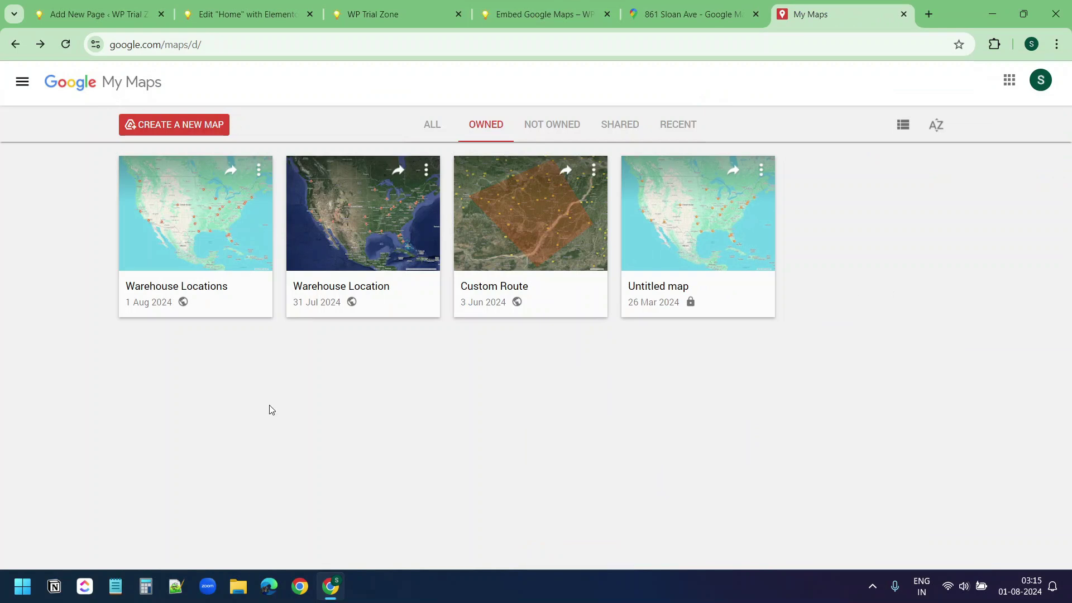
# Open the Warehouse Locations map and switch its base map to satellite.
pyautogui.click(198, 223)
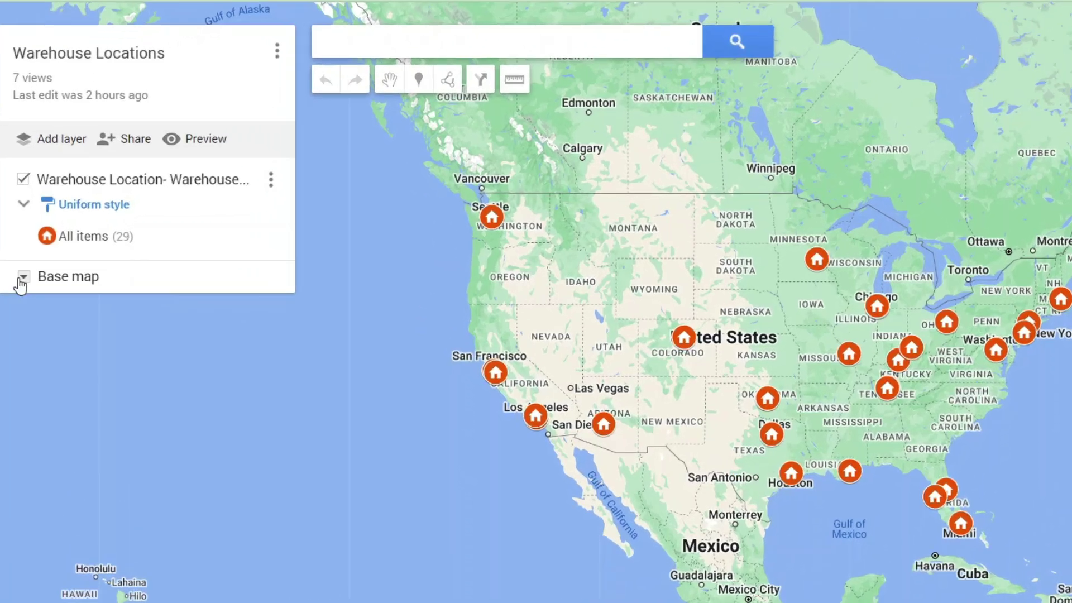
pyautogui.click(36, 257)
pyautogui.click(120, 292)
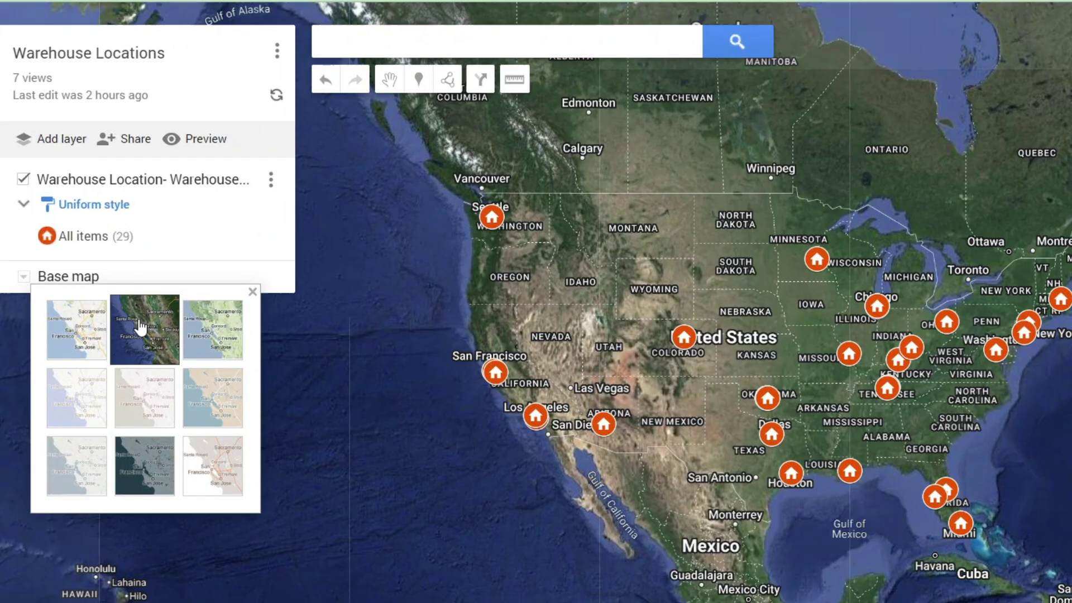
# Restyle all warehouse markers as pin icons.
pyautogui.click(264, 236)
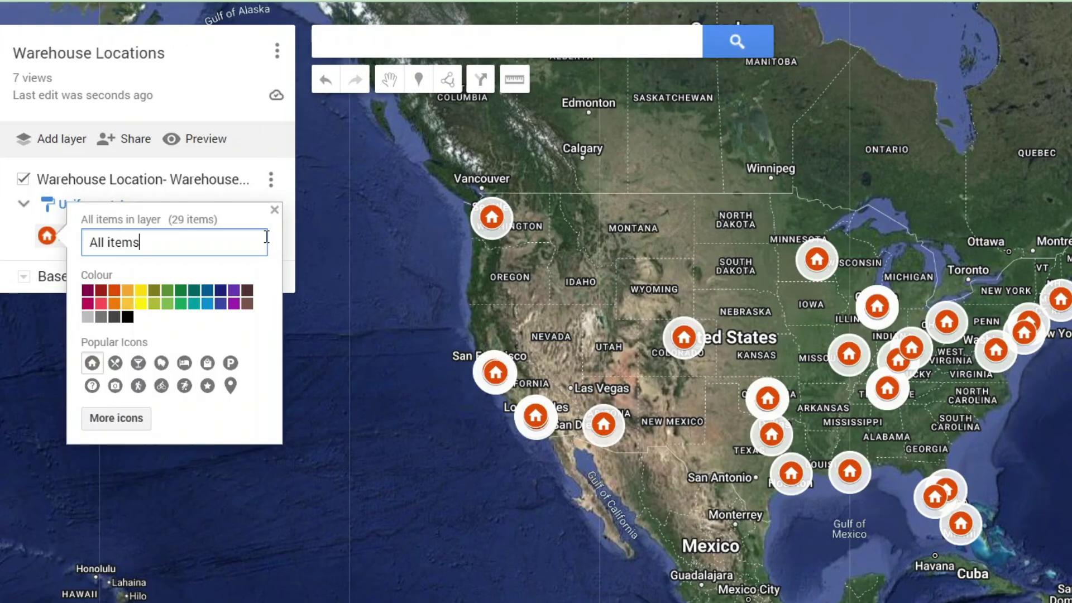
pyautogui.click(230, 386)
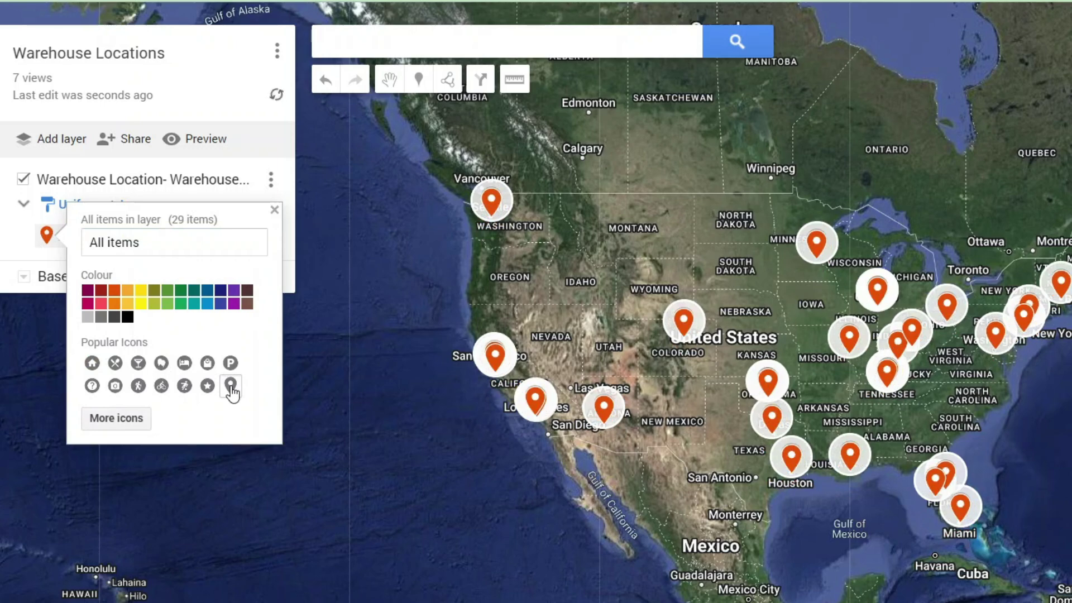
pyautogui.click(566, 258)
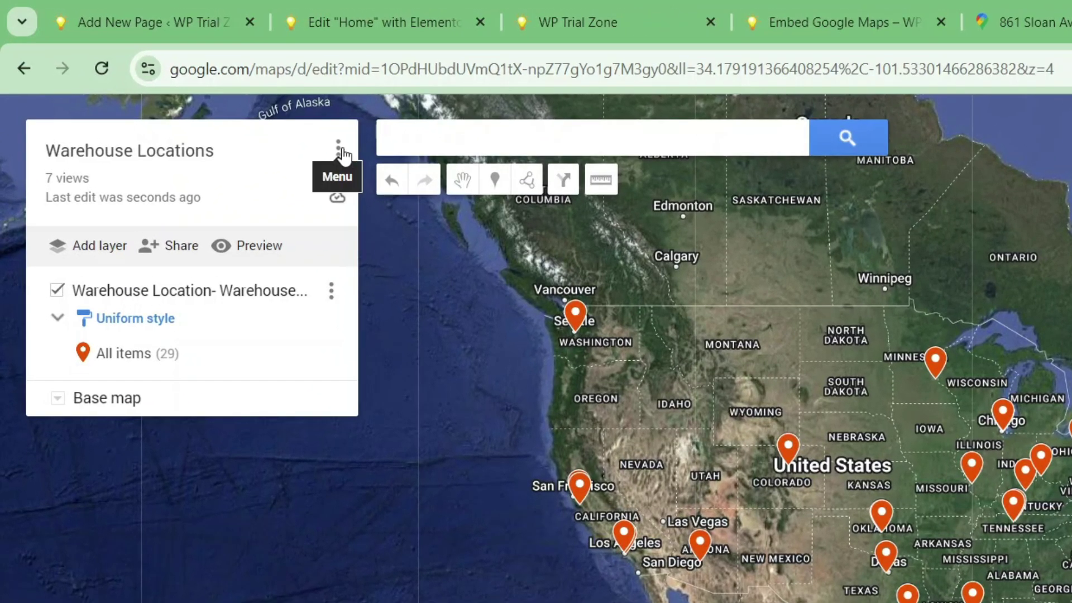
pyautogui.click(217, 96)
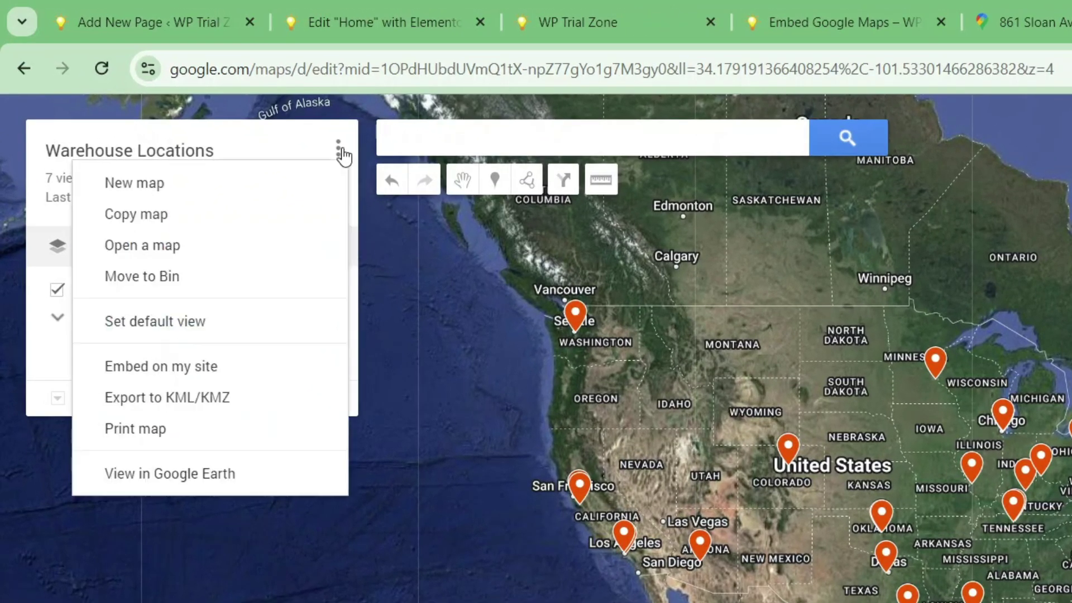
# Copy the map's embed code with the owner's profile header turned off.
pyautogui.click(225, 374)
pyautogui.click(649, 496)
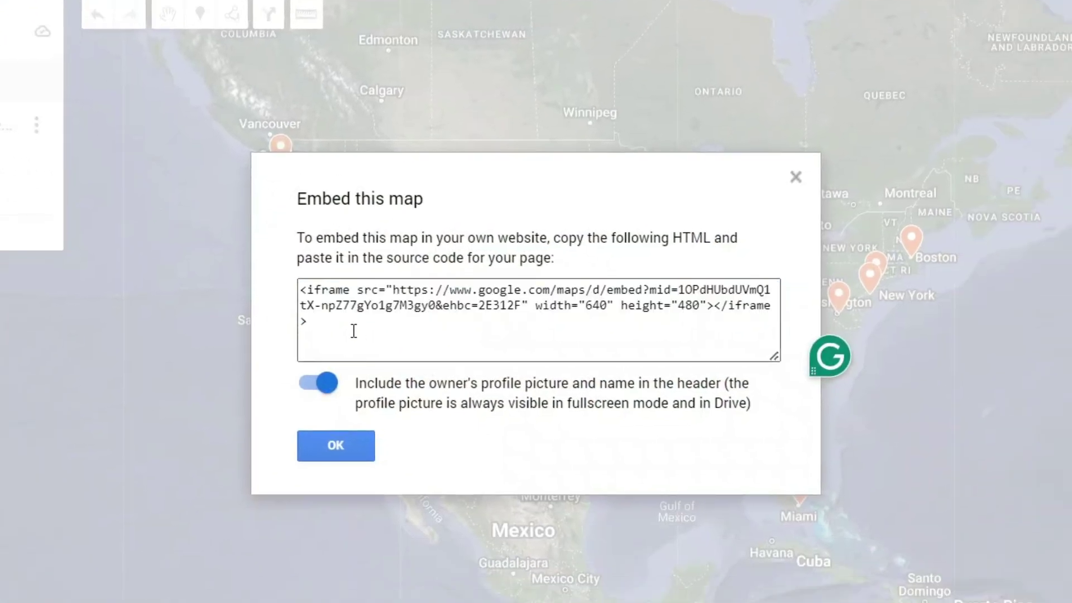
pyautogui.moveTo(342, 328); pyautogui.dragTo(291, 288)
pyautogui.click(368, 376)
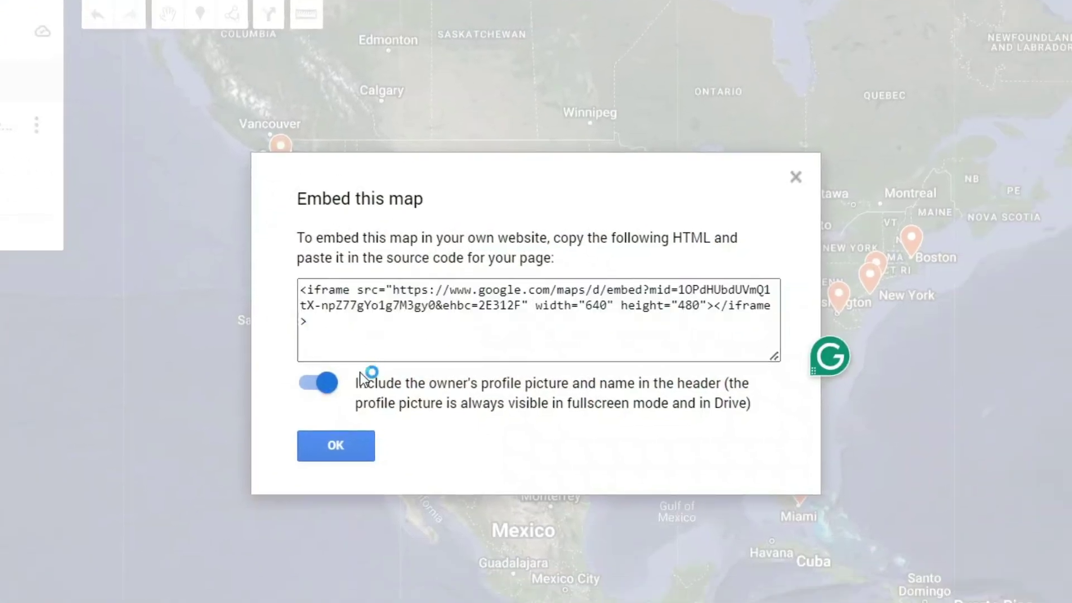
pyautogui.click(326, 392)
pyautogui.click(399, 323)
pyautogui.hotkey('ctrl', 'c')
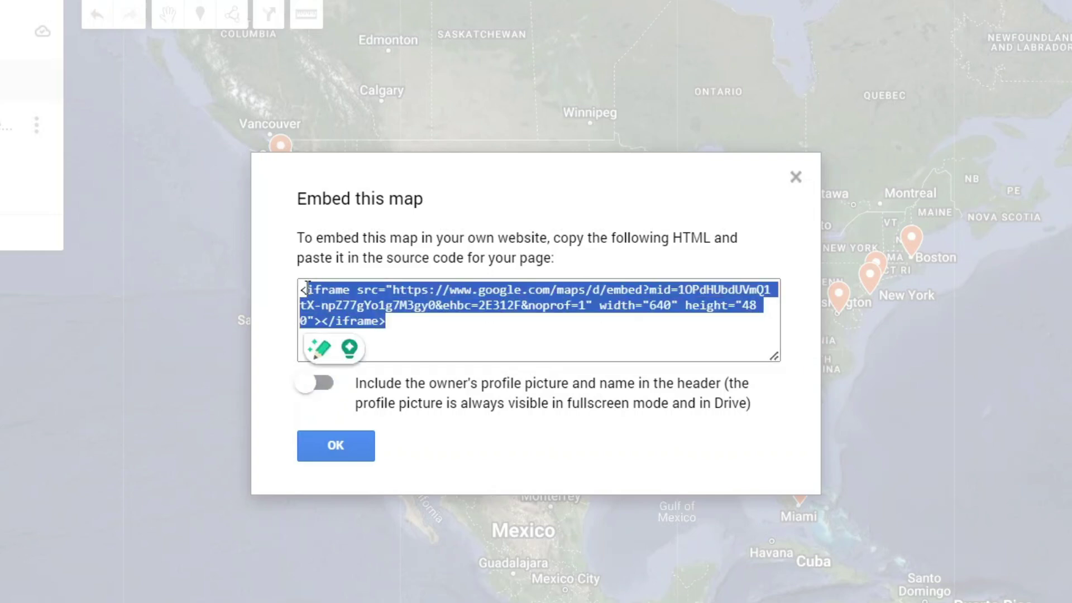
pyautogui.rightClick(330, 300)
pyautogui.click(383, 13)
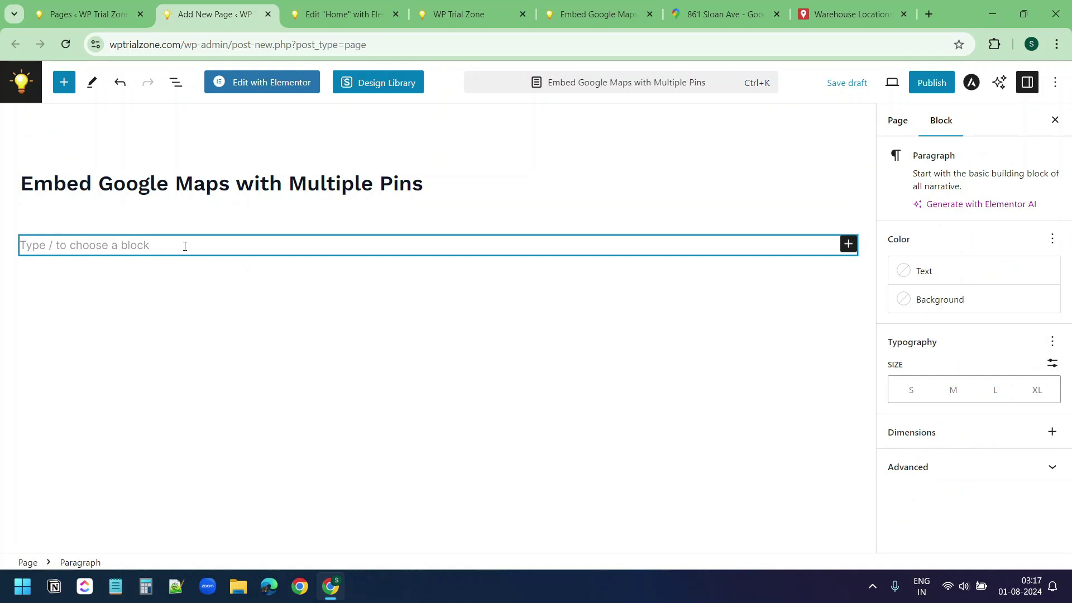
# Add a Custom HTML block with the pasted map iframe, resized to 750 by 900.
pyautogui.click(848, 243)
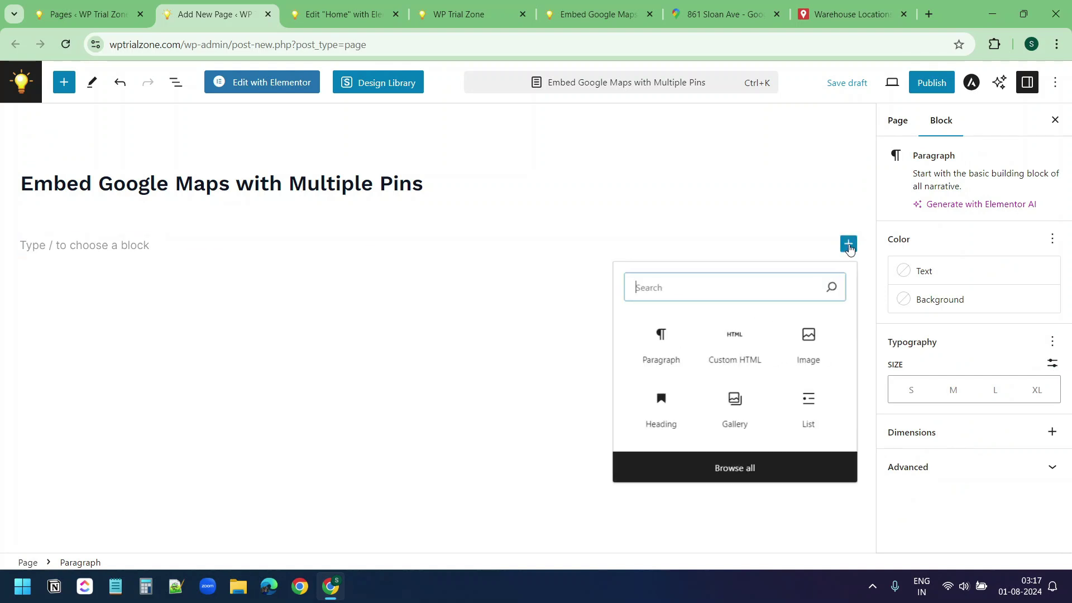
pyautogui.click(742, 347)
pyautogui.hotkey('ctrl', 'v')
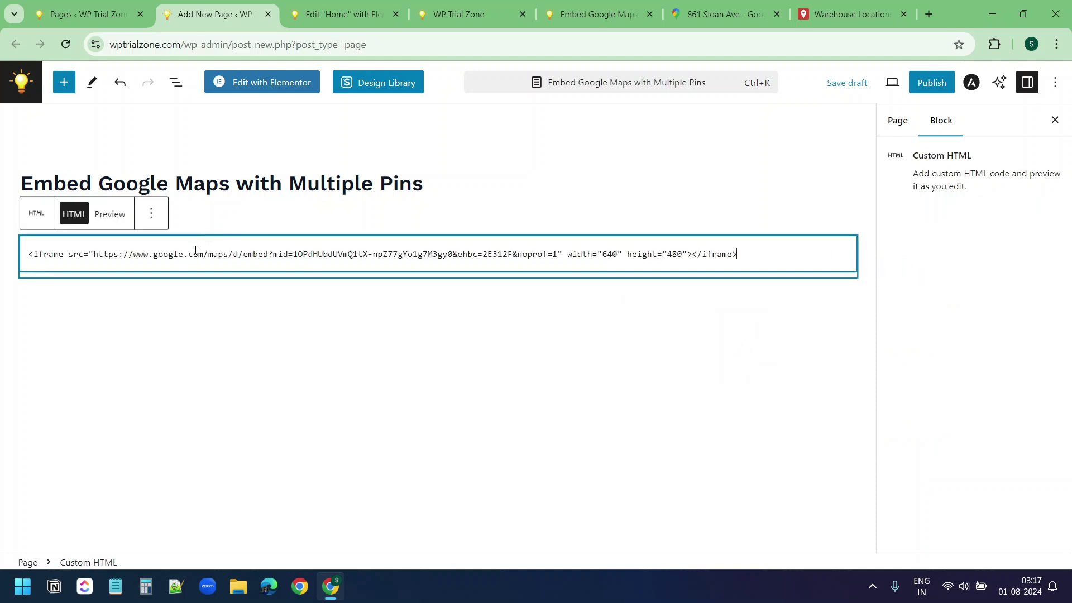
pyautogui.click(636, 252)
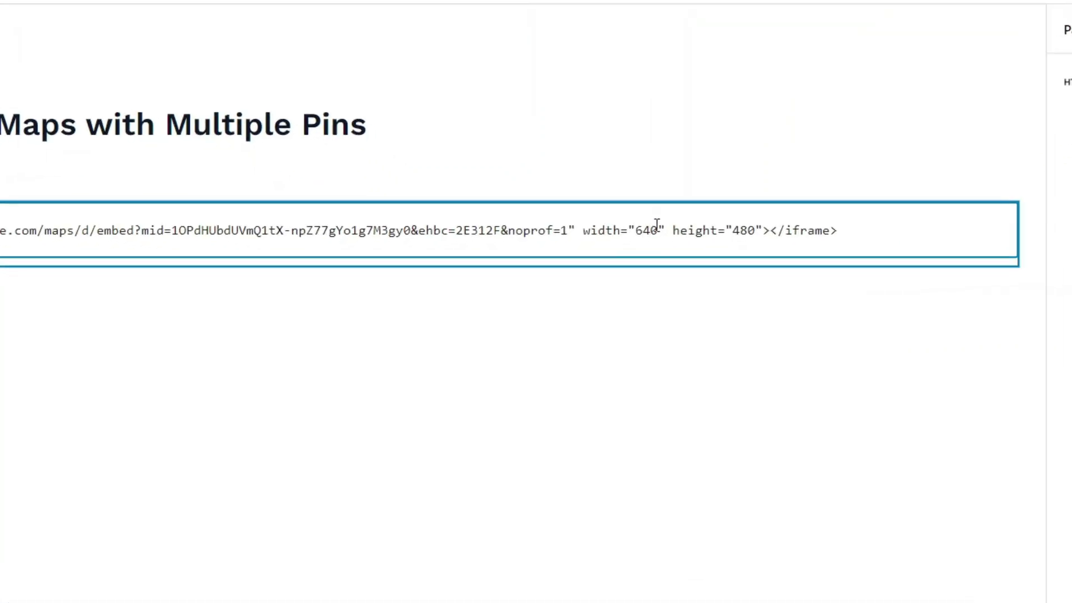
pyautogui.doubleClick(647, 230)
pyautogui.write('750')
pyautogui.doubleClick(751, 230)
pyautogui.write('900')
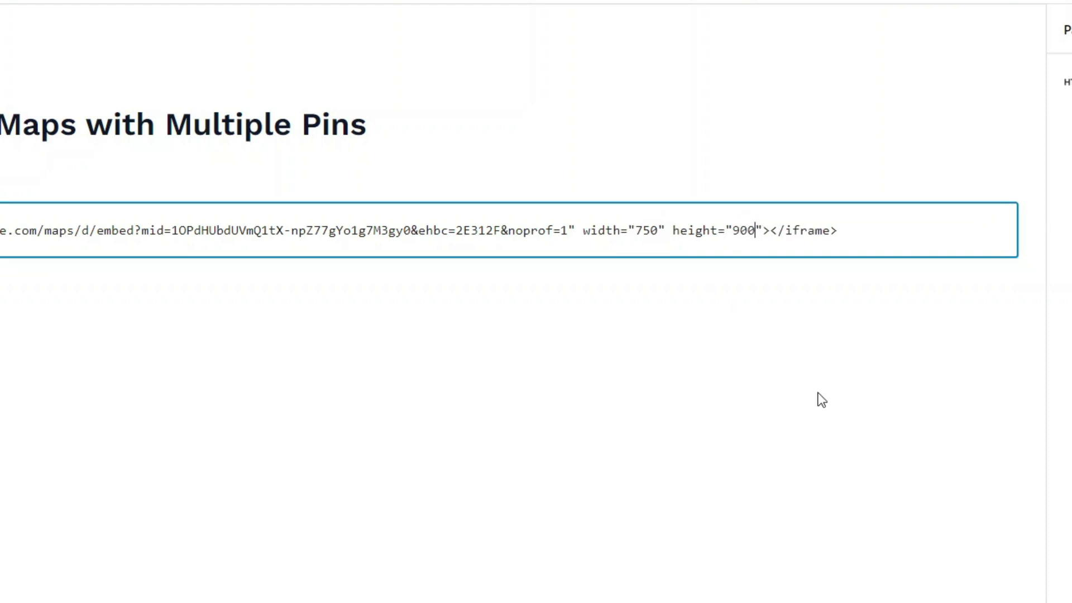
# Preview the embedded map, correct the width to 950, and save the draft.
pyautogui.click(111, 216)
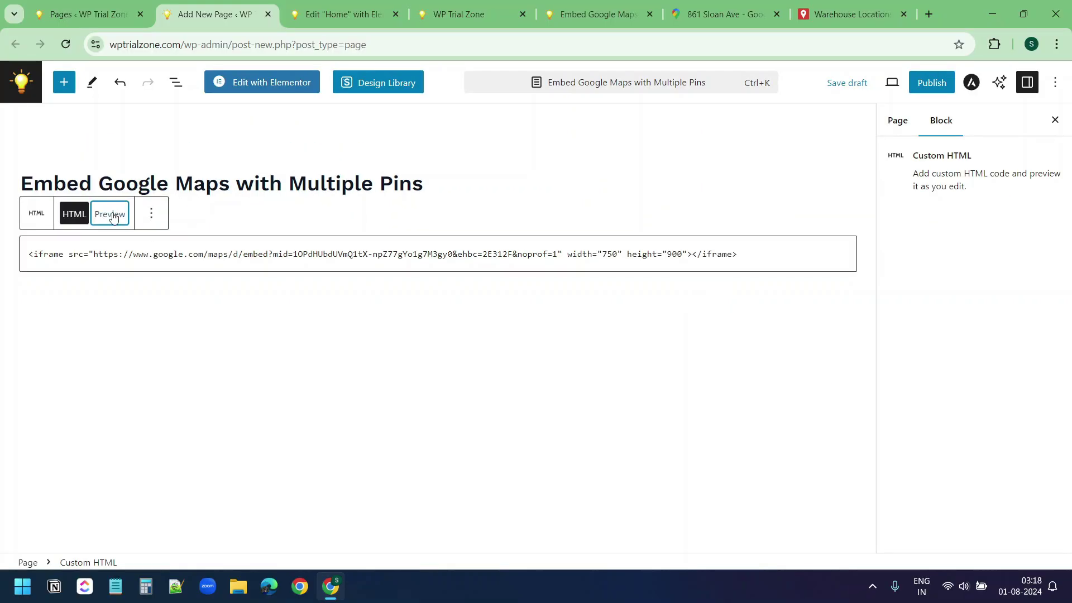
pyautogui.scroll(-3, 450, 194)
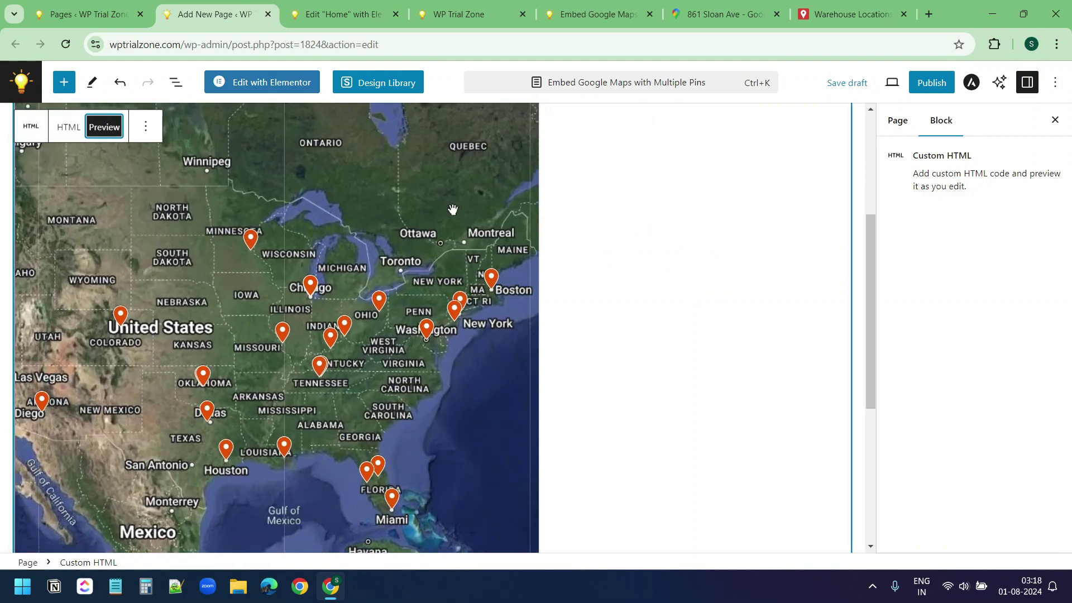
pyautogui.scroll(3, 453, 210)
pyautogui.click(69, 126)
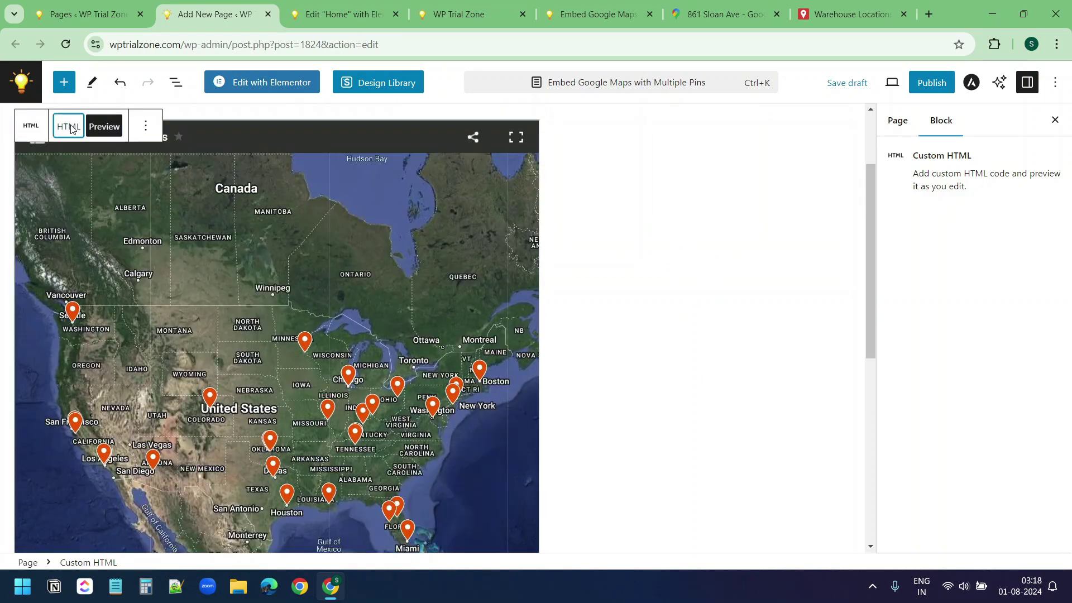
pyautogui.click(604, 254)
pyautogui.write('950" height="900"></iframe>')
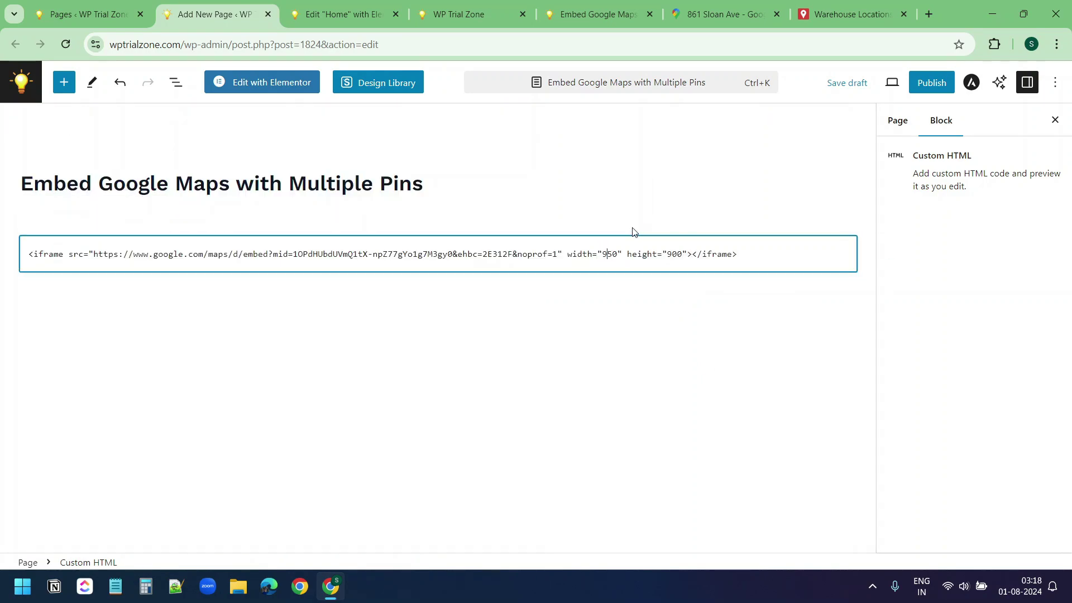
pyautogui.click(844, 83)
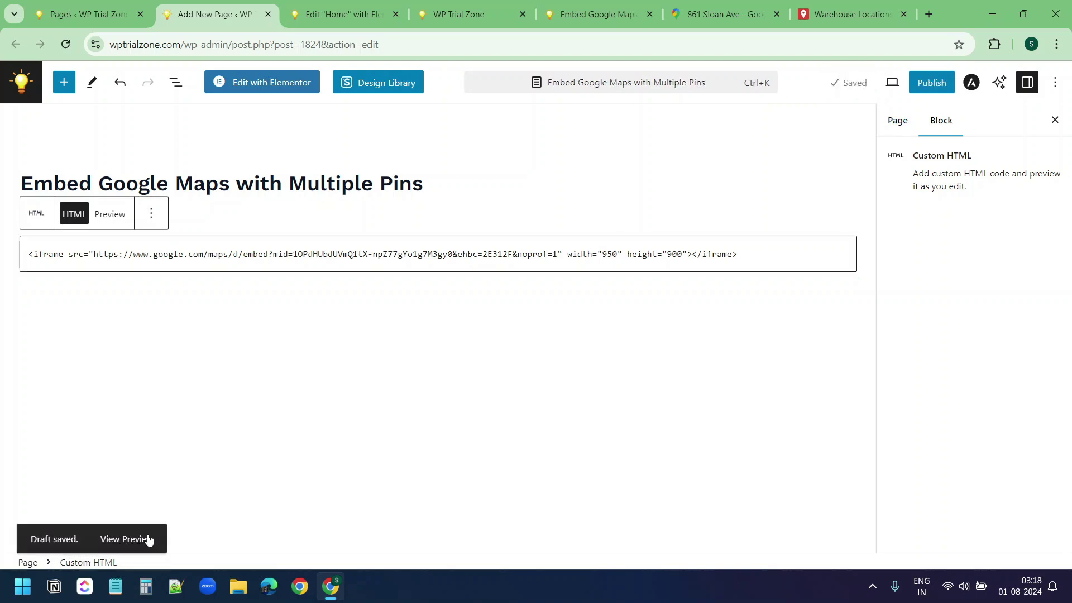
pyautogui.click(146, 540)
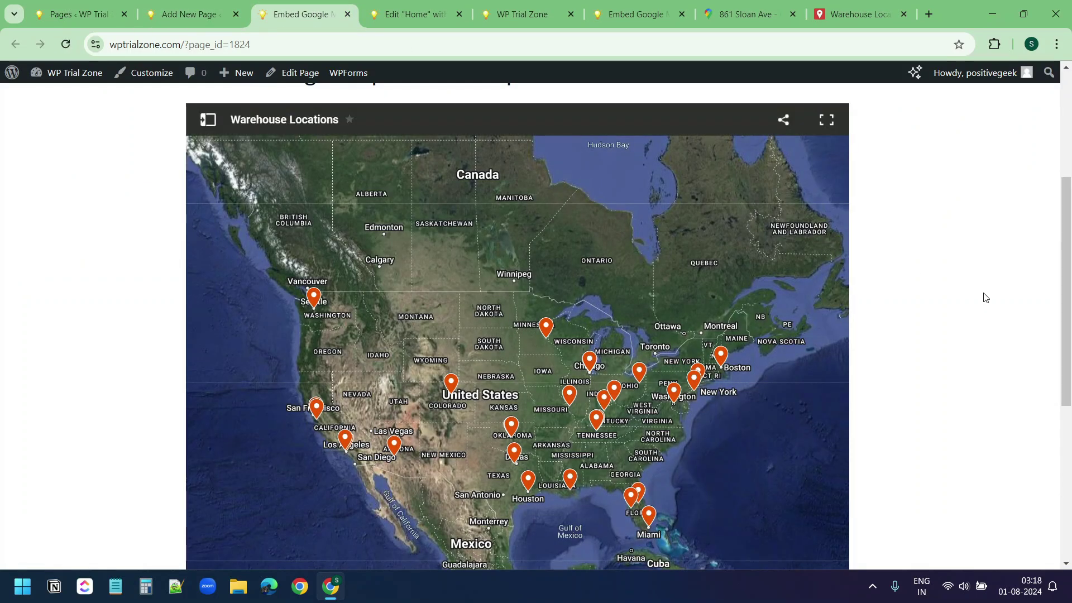
# Show the Ohio Prestige Storage and Logistics pin's details in the previewed map.
pyautogui.scroll(-4, 983, 301)
pyautogui.scroll(4, 983, 303)
pyautogui.click(640, 380)
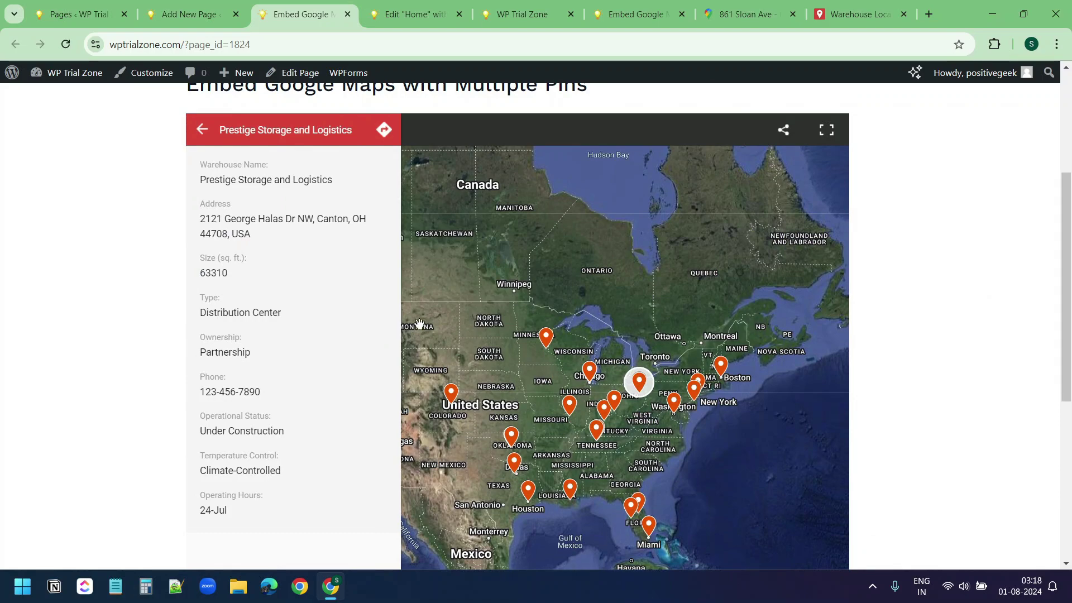
# Close the My Maps Embed dialog and return to the page preview.
pyautogui.click(860, 14)
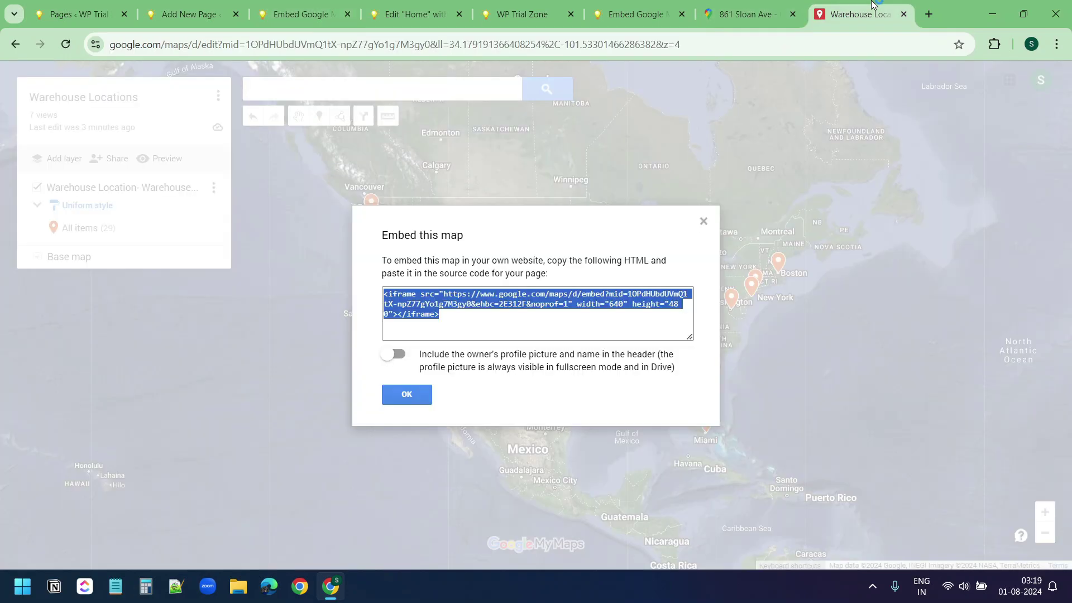
pyautogui.click(705, 225)
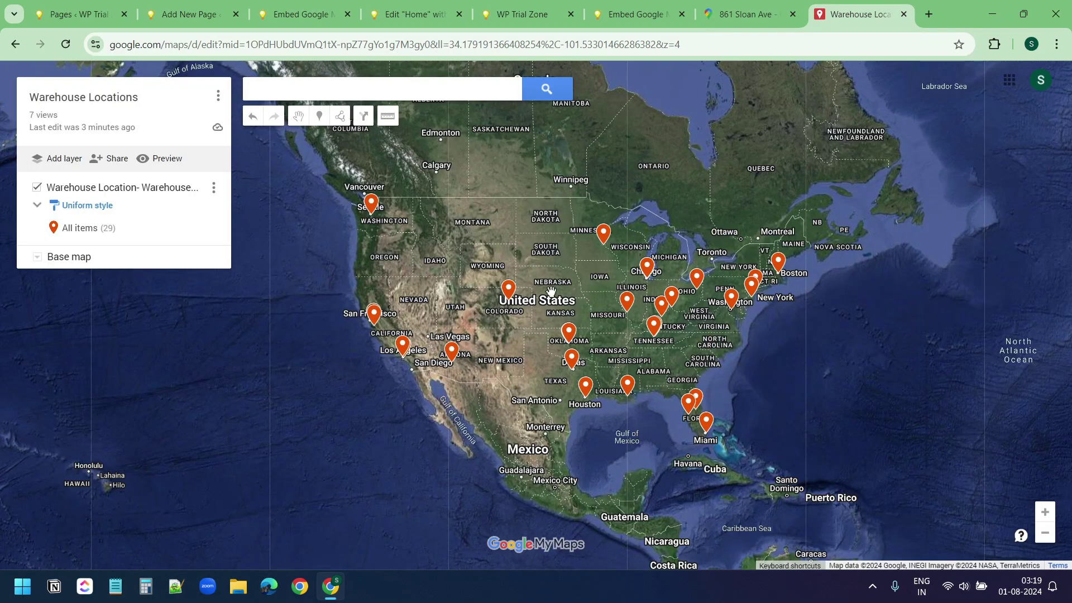
pyautogui.click(301, 14)
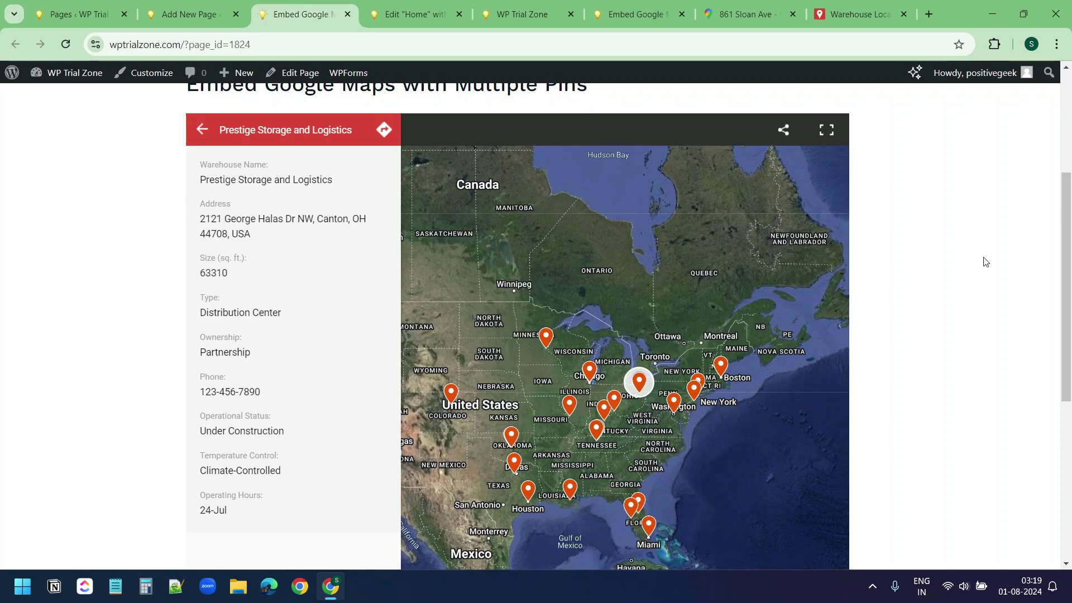